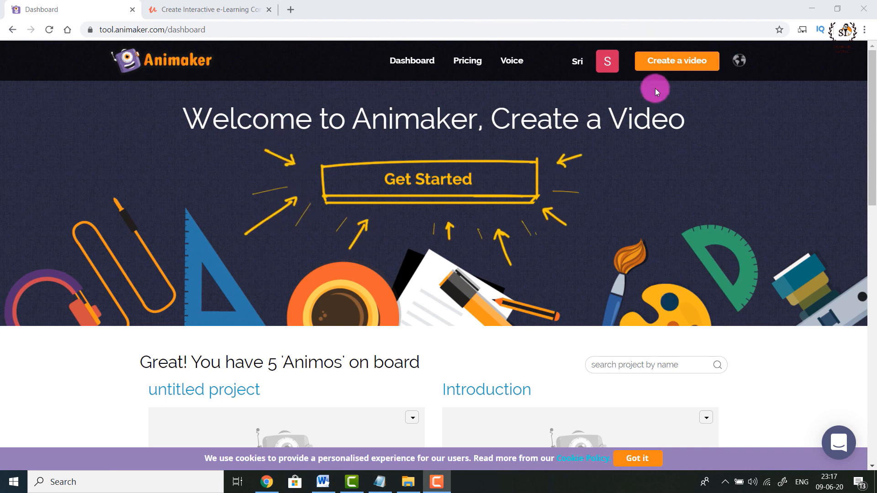
# Step: Start a new video project from the Blank template
pyautogui.click(740, 60)
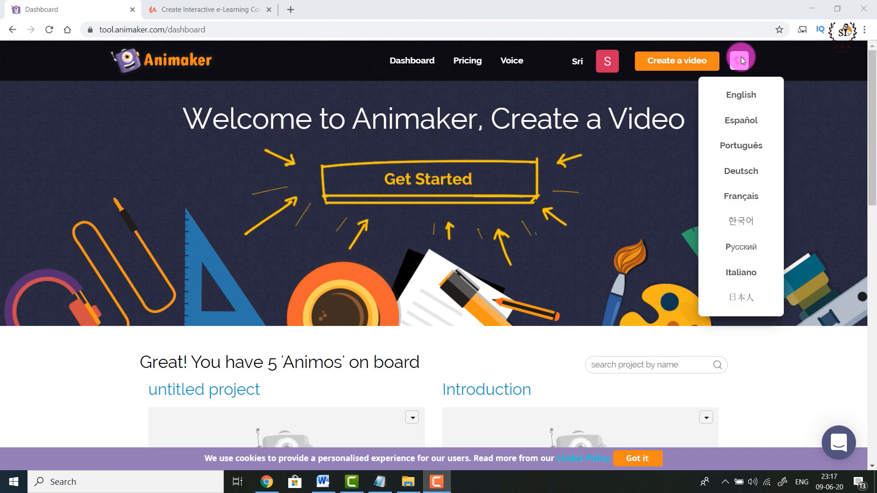
pyautogui.click(432, 189)
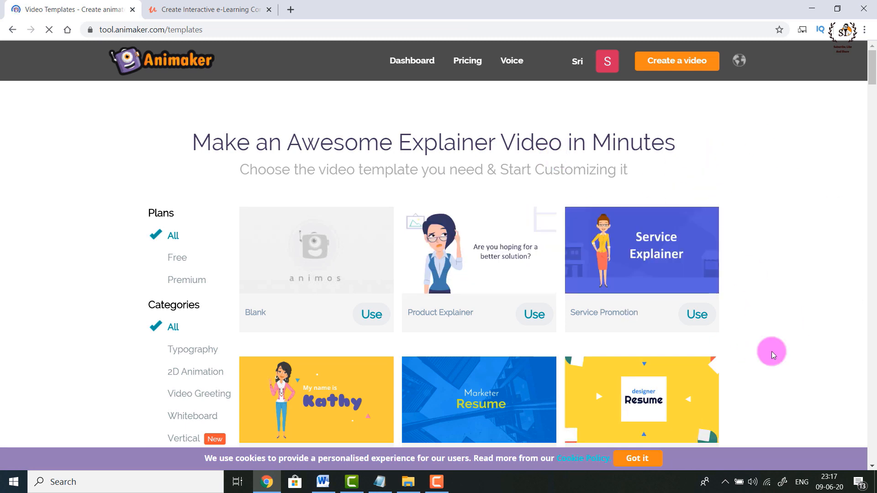
pyautogui.scroll(-10, 766, 374)
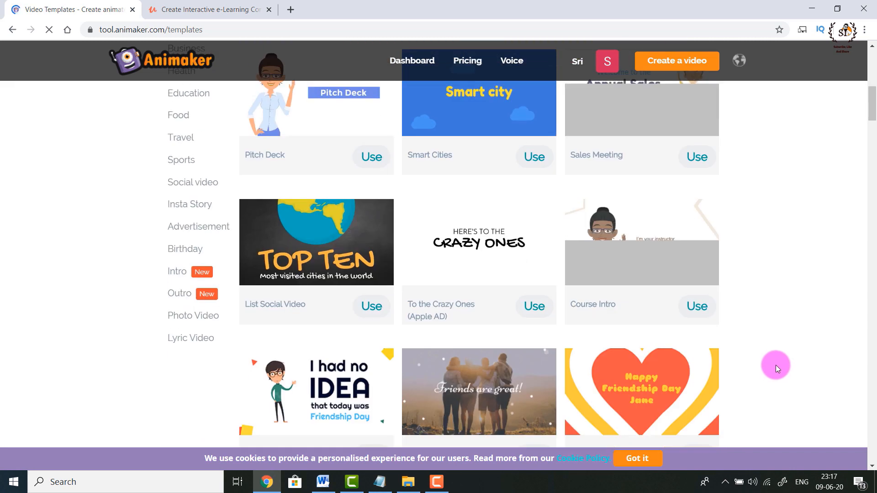
pyautogui.scroll(5, 776, 365)
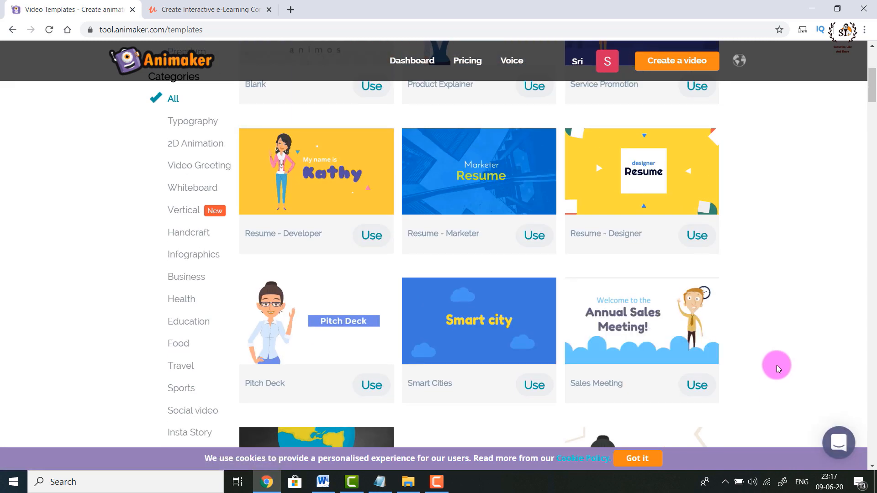
pyautogui.scroll(5, 780, 362)
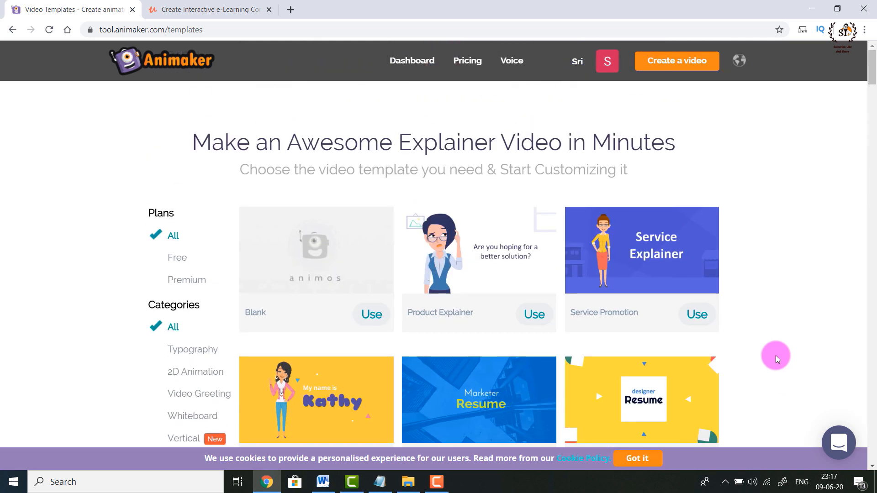
pyautogui.scroll(-4, 790, 267)
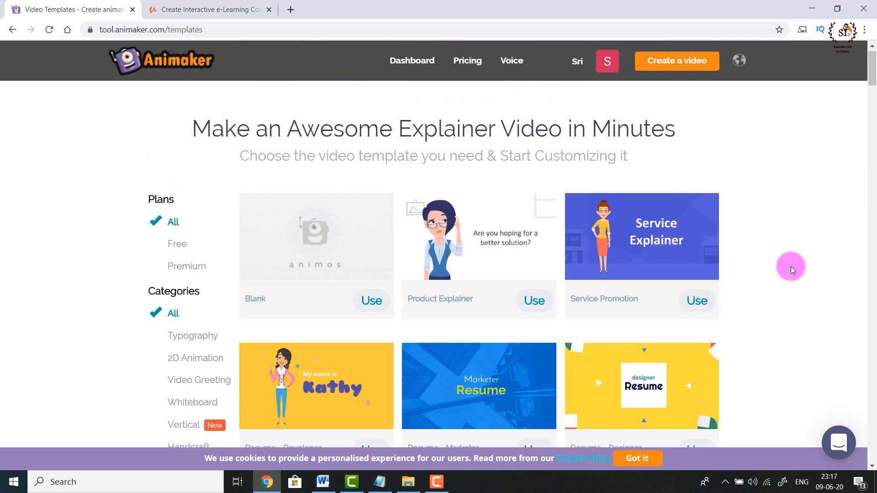
pyautogui.scroll(3, 782, 287)
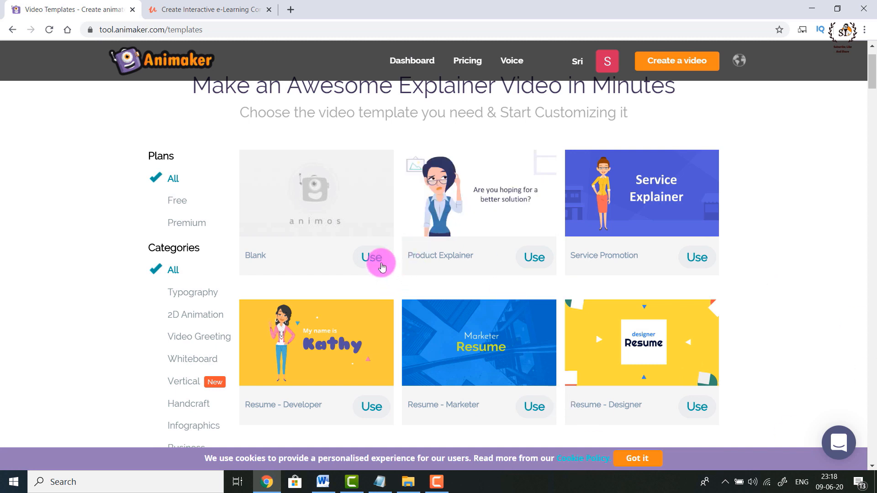
pyautogui.click(381, 265)
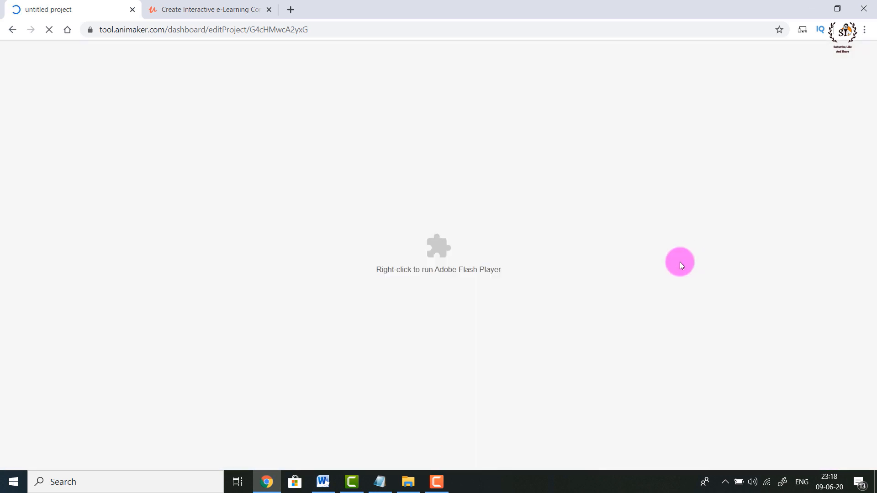
# Step: Run Adobe Flash Player to load the project editor and close the Tutorials window
pyautogui.rightClick(434, 241)
pyautogui.click(436, 243)
pyautogui.rightClick(439, 247)
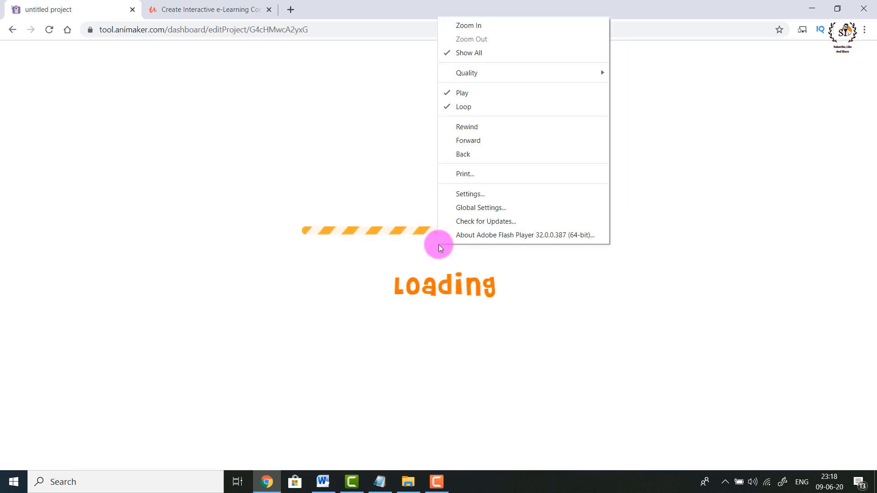
pyautogui.click(714, 6)
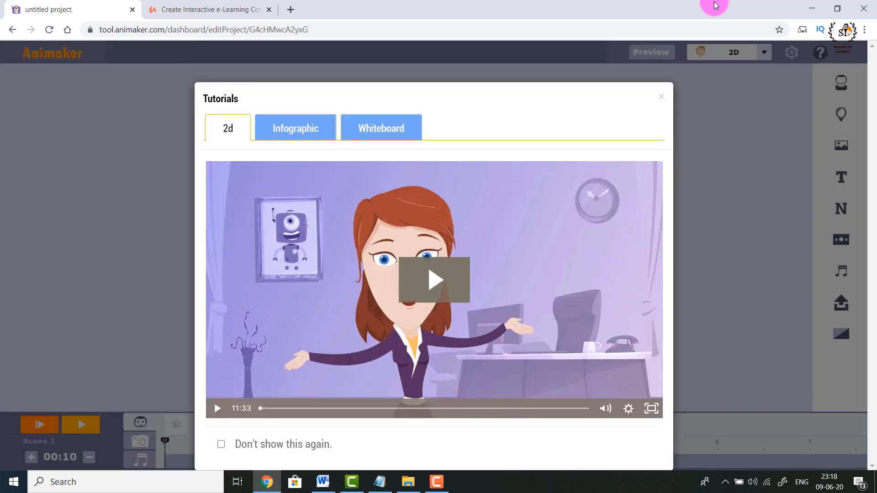
pyautogui.click(661, 96)
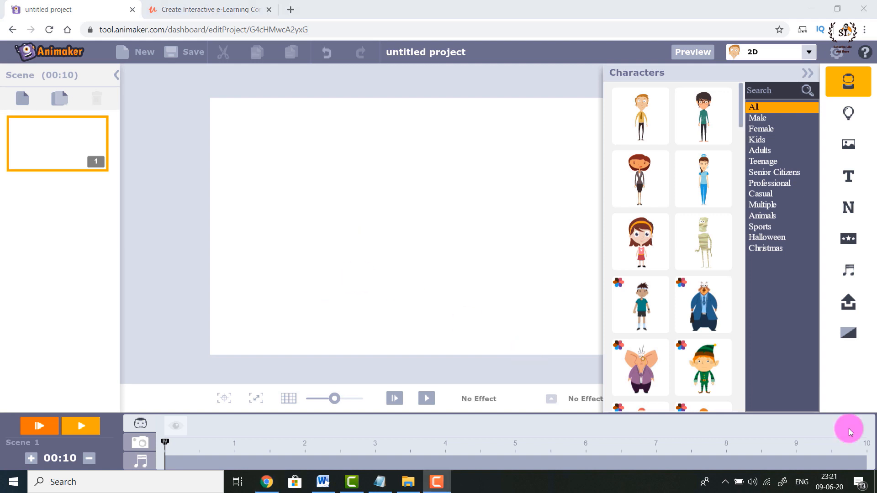
# Step: Switch the project theme to Whiteboard with the White Board style
pyautogui.click(812, 56)
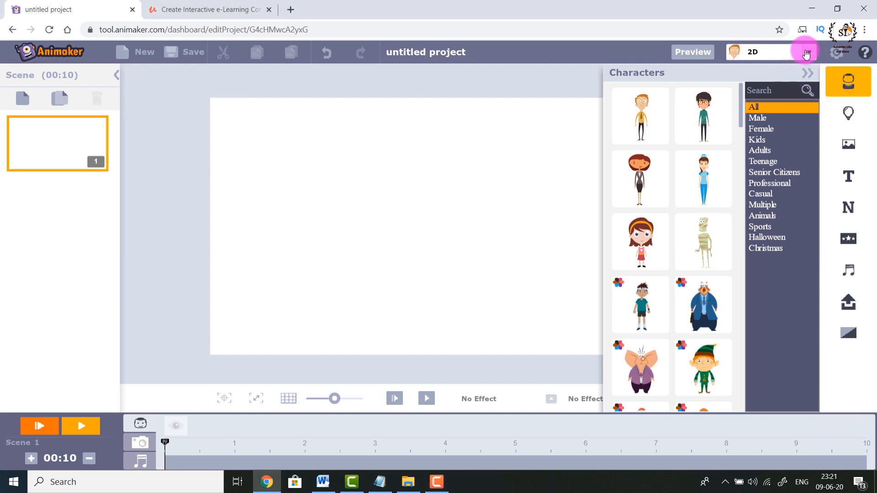
pyautogui.click(808, 52)
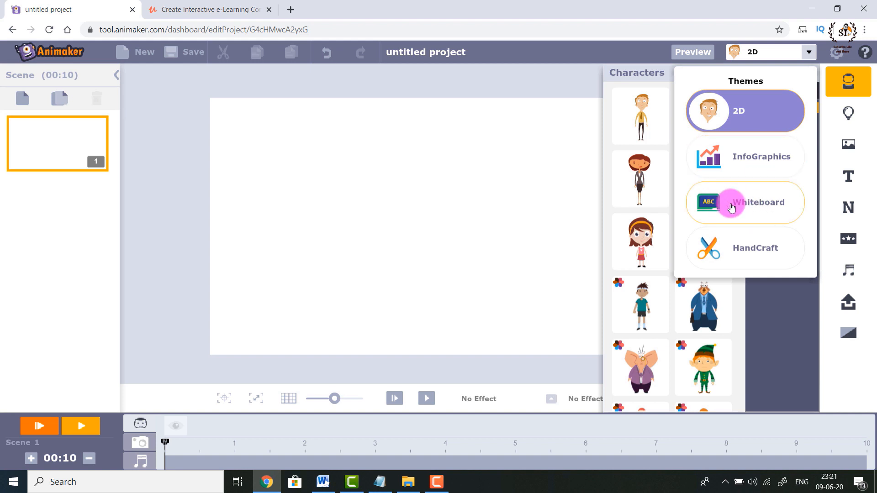
pyautogui.click(771, 204)
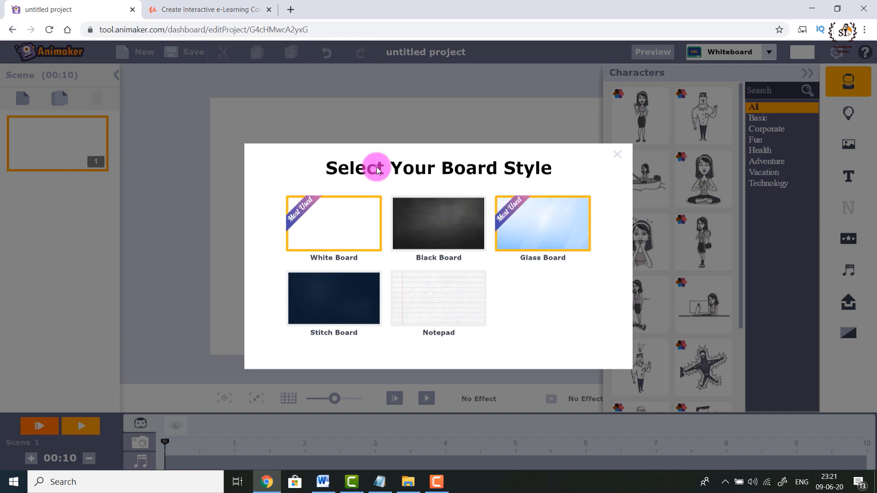
pyautogui.click(347, 236)
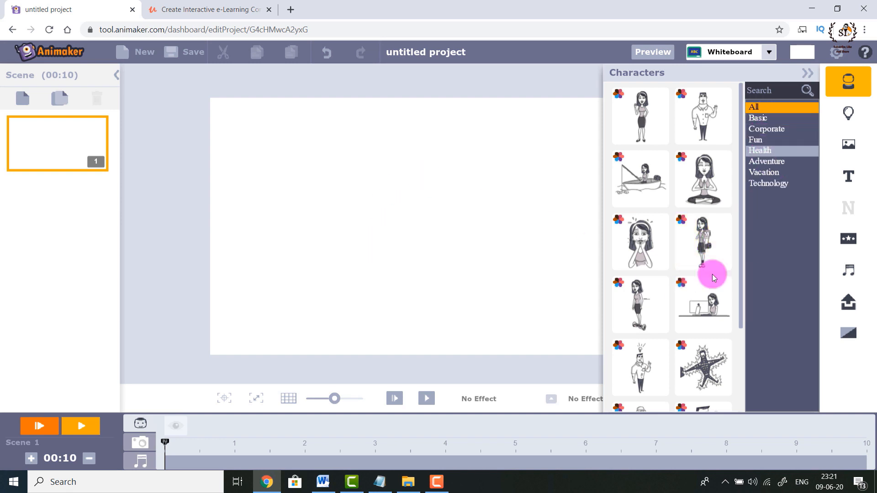
# Step: Browse the whiteboard characters, including the Basic, Corporate, Fun, Adventure, Vacation and Technology categories, and return to the full list
pyautogui.scroll(-3, 730, 310)
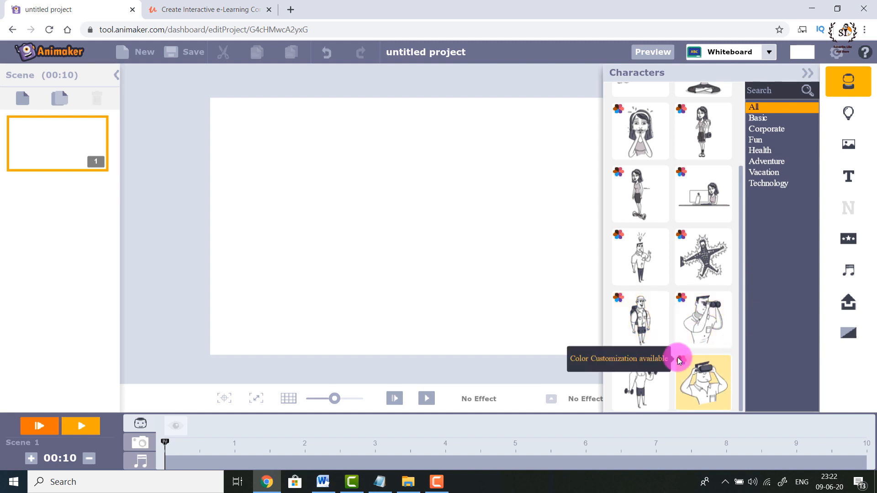
pyautogui.scroll(3, 721, 228)
pyautogui.click(764, 122)
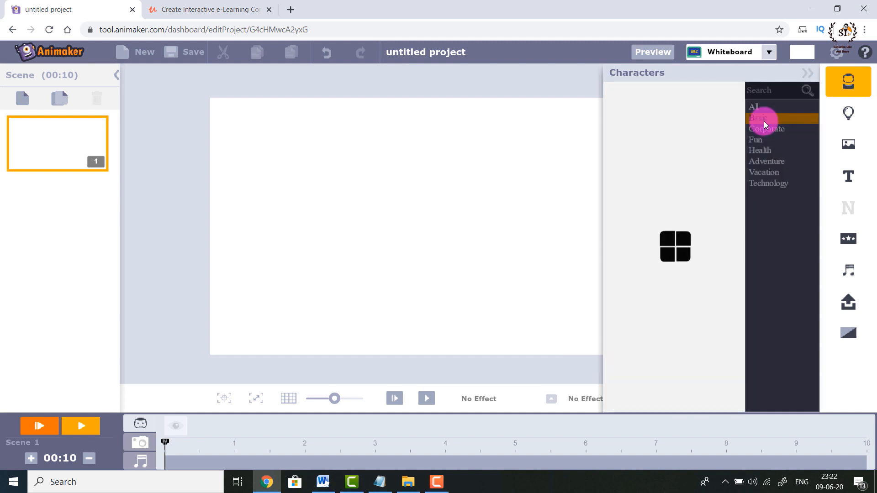
pyautogui.click(767, 130)
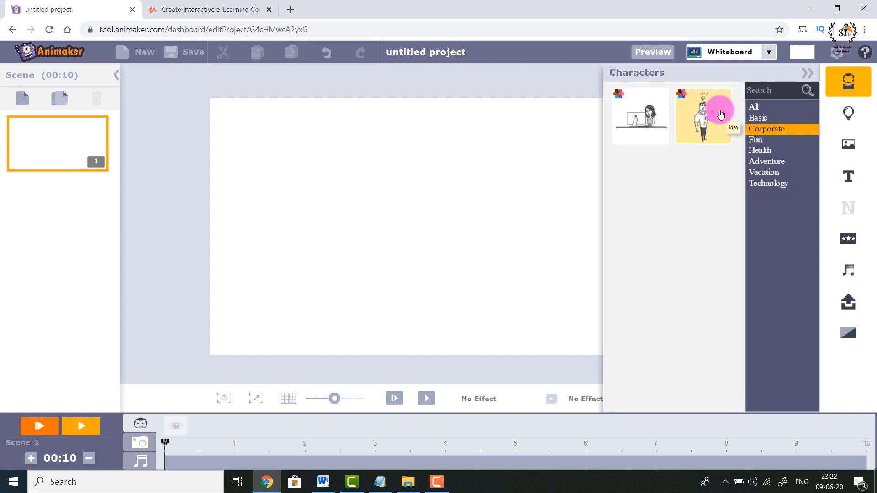
pyautogui.click(769, 140)
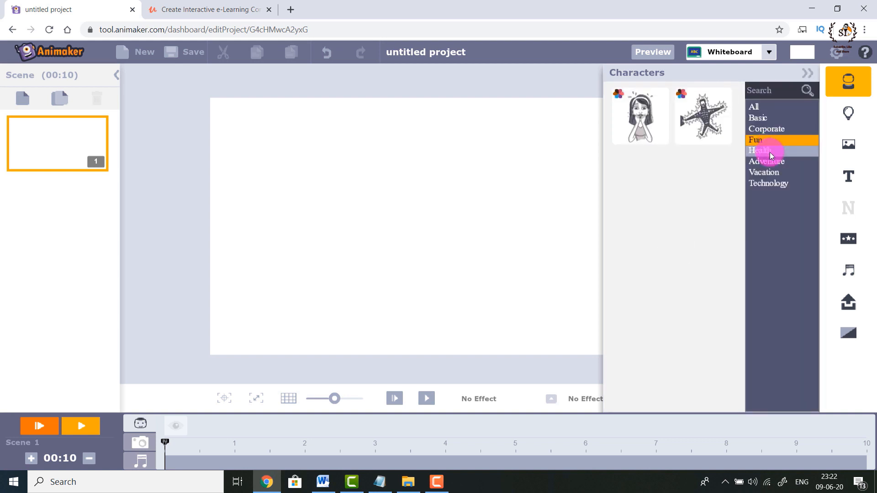
pyautogui.click(770, 161)
pyautogui.click(771, 173)
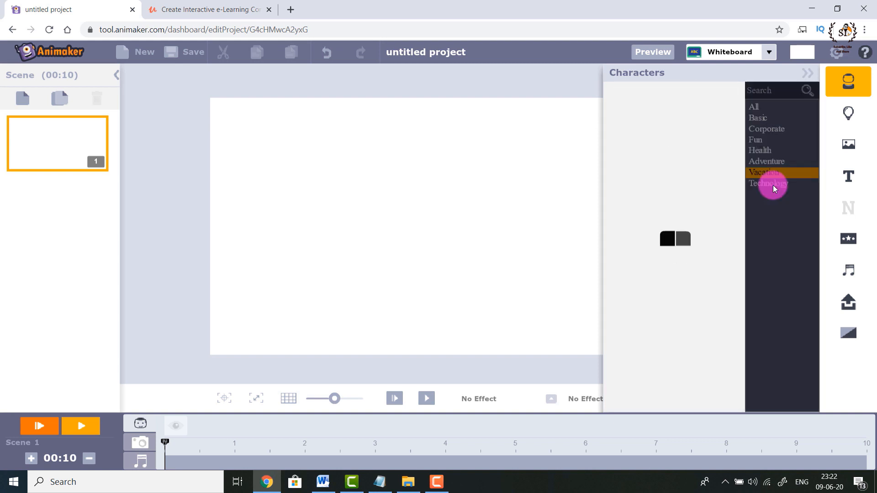
pyautogui.click(775, 181)
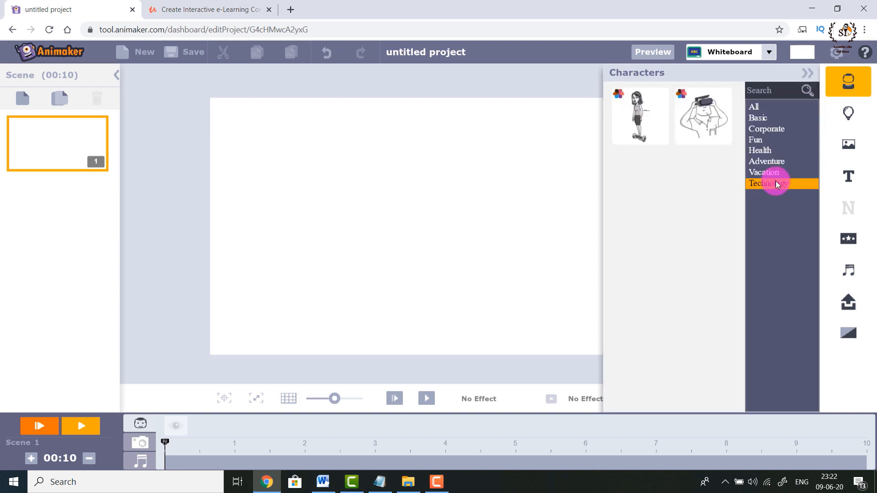
pyautogui.click(759, 107)
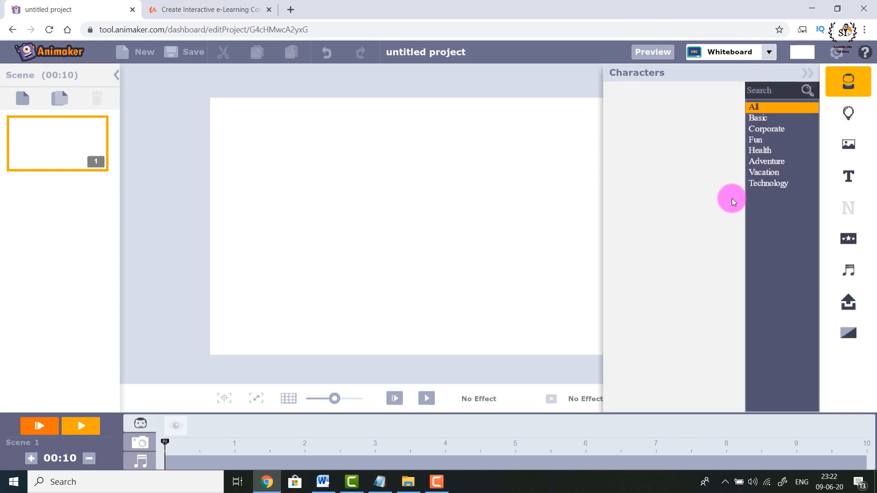
# Step: Add the waving man in the short-sleeved shirt to the scene and place him in the left half of the canvas
pyautogui.click(715, 106)
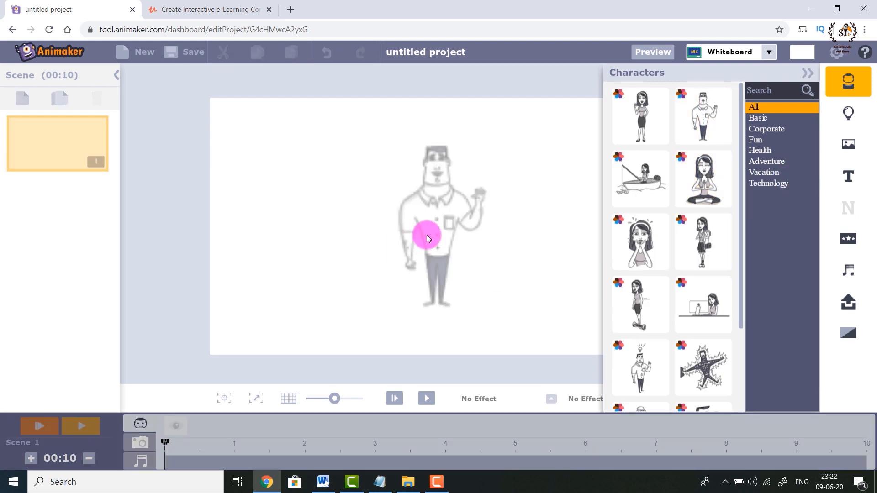
pyautogui.click(450, 226)
pyautogui.moveTo(450, 226); pyautogui.dragTo(329, 219)
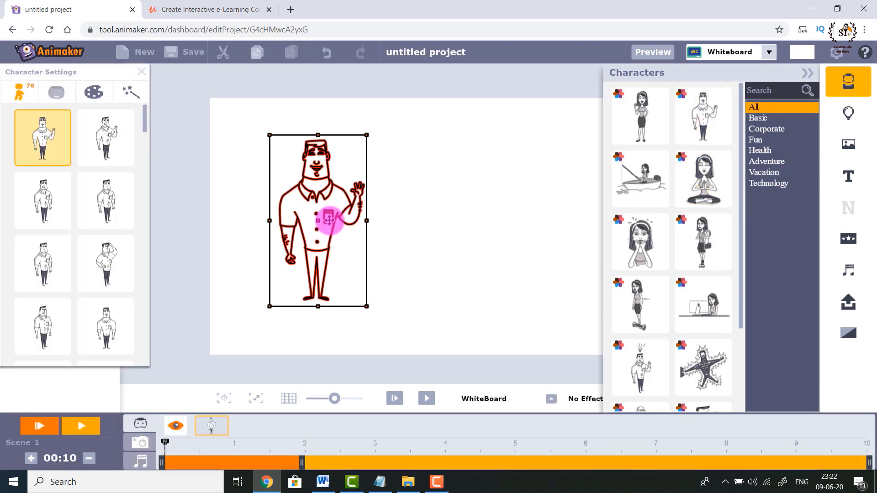
pyautogui.click(807, 73)
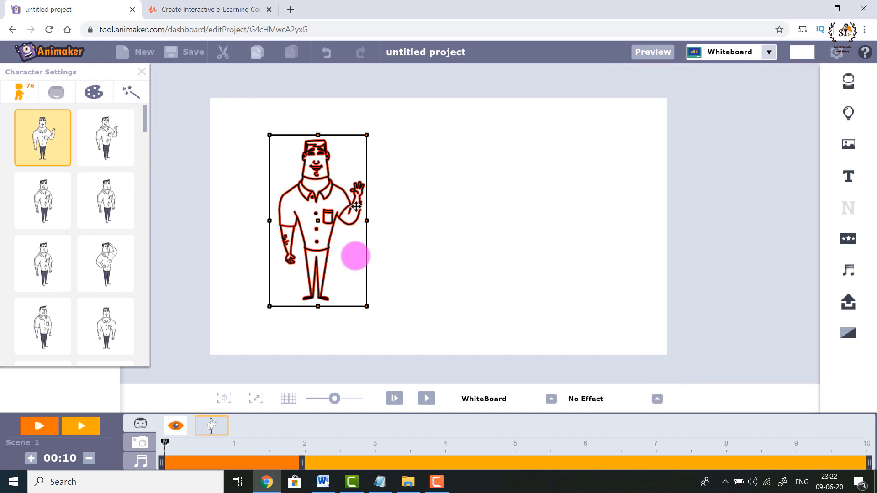
# Step: Enlarge the waving man to most of the canvas height and shift him slightly toward the canvas's lower left
pyautogui.moveTo(365, 306); pyautogui.dragTo(382, 327)
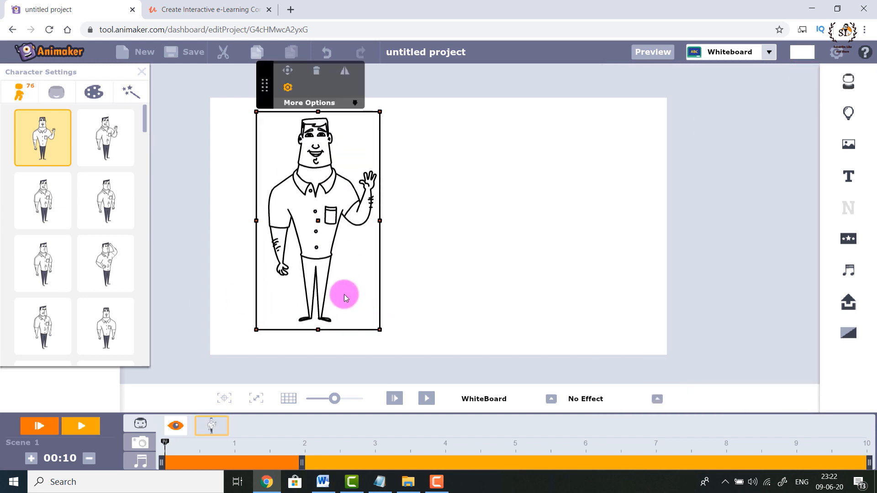
pyautogui.click(344, 294)
pyautogui.click(288, 254)
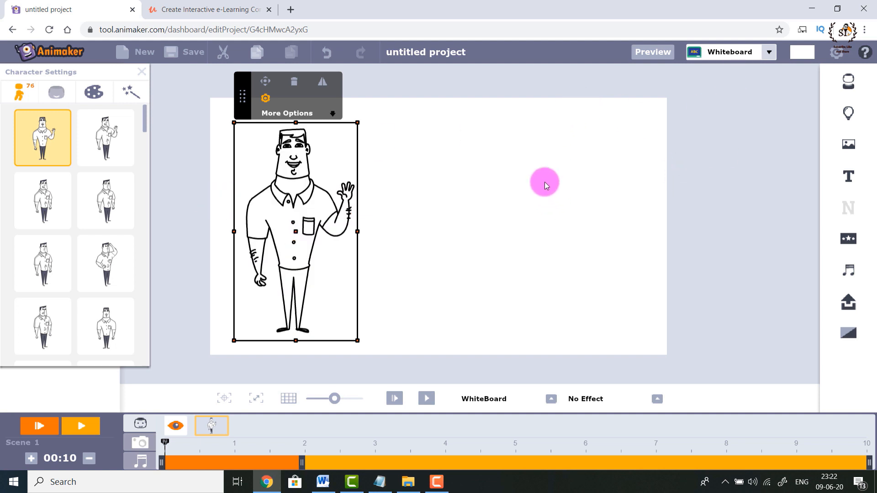
pyautogui.click(523, 184)
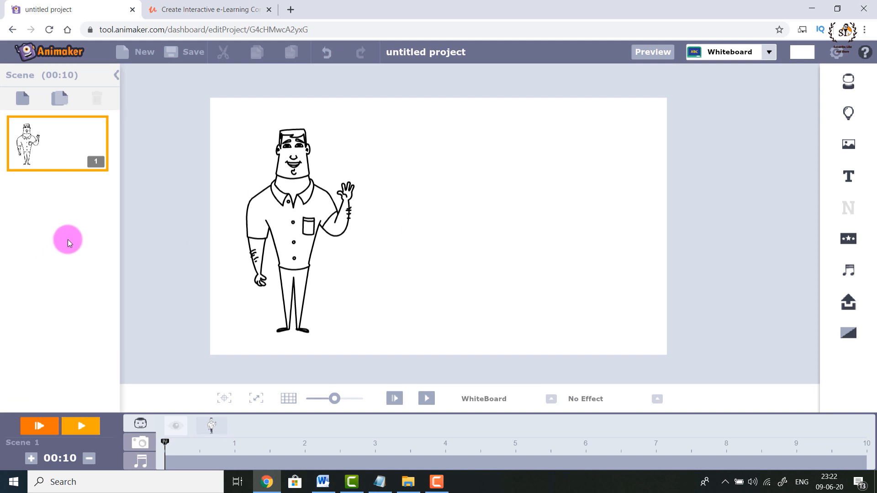
# Step: Duplicate the scene with the waving man and delete the copy
pyautogui.click(59, 97)
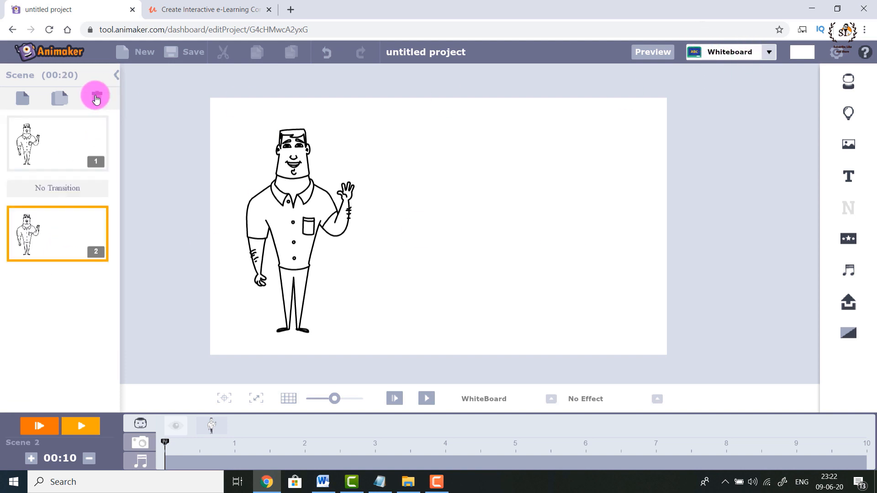
pyautogui.click(96, 97)
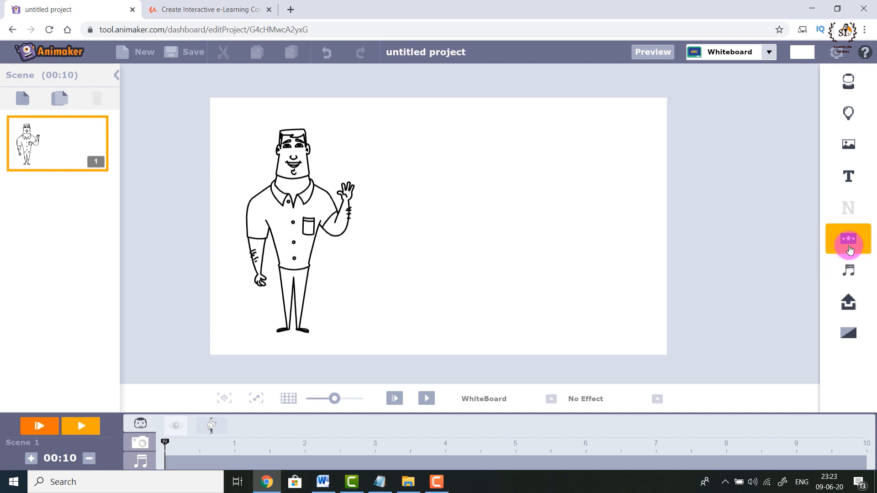
# Step: Browse the background pictures by the Blackboard, Greenboard and Paper categories, and return to the full list
pyautogui.click(848, 143)
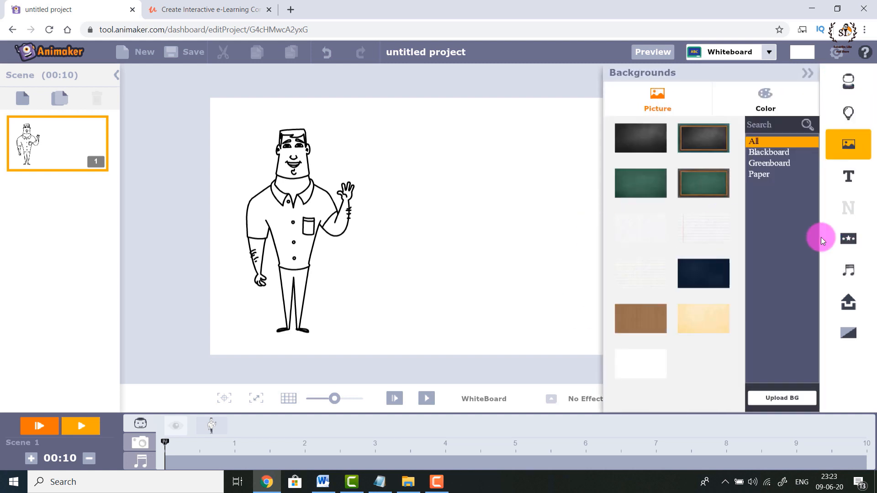
pyautogui.click(772, 153)
pyautogui.click(774, 163)
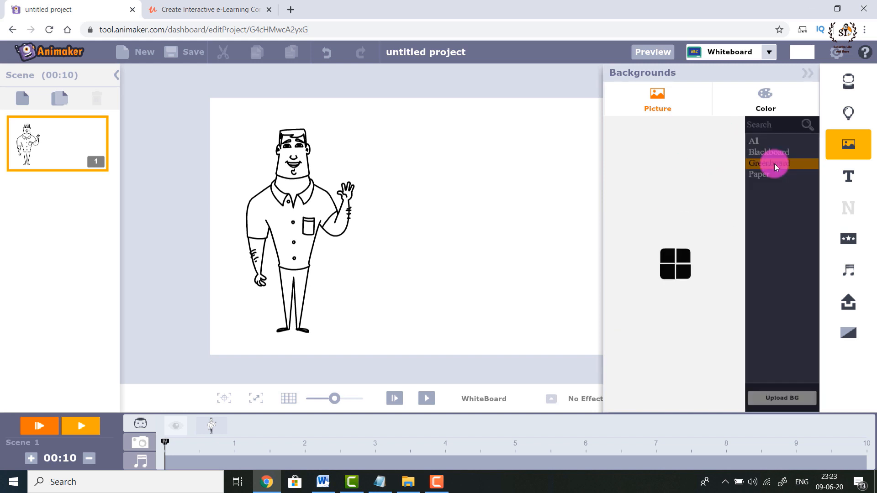
pyautogui.click(765, 176)
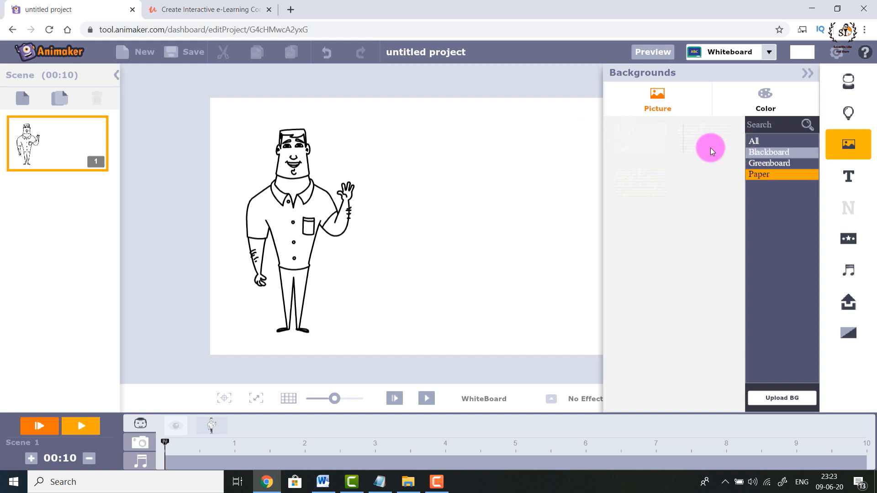
pyautogui.click(753, 144)
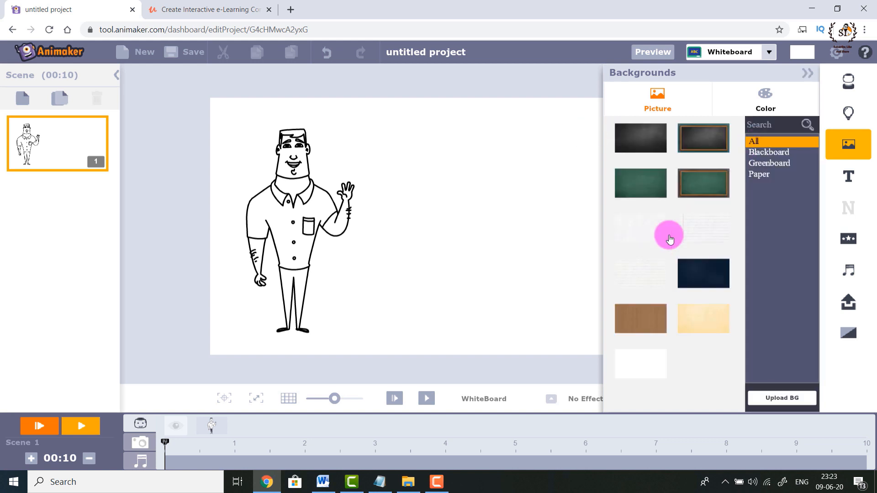
pyautogui.click(497, 248)
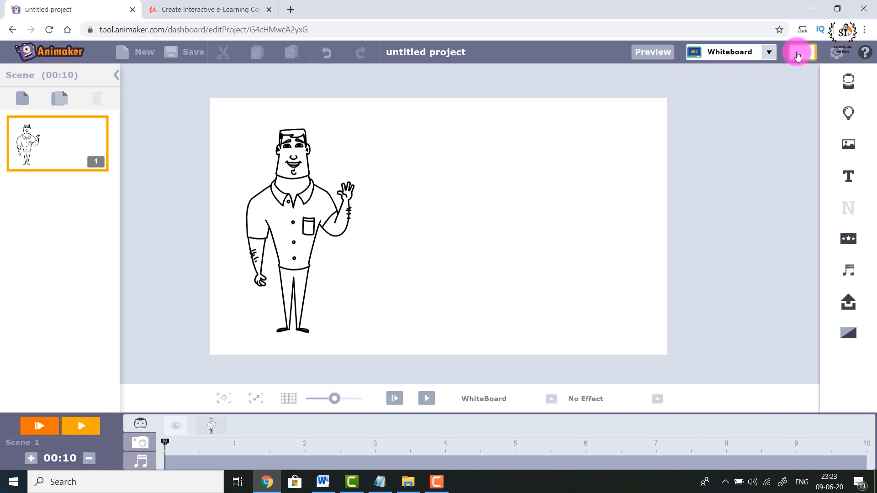
# Step: Switch the board style to Black Board and recolour the waving man's lines, trying white first and settling on coral
pyautogui.click(802, 59)
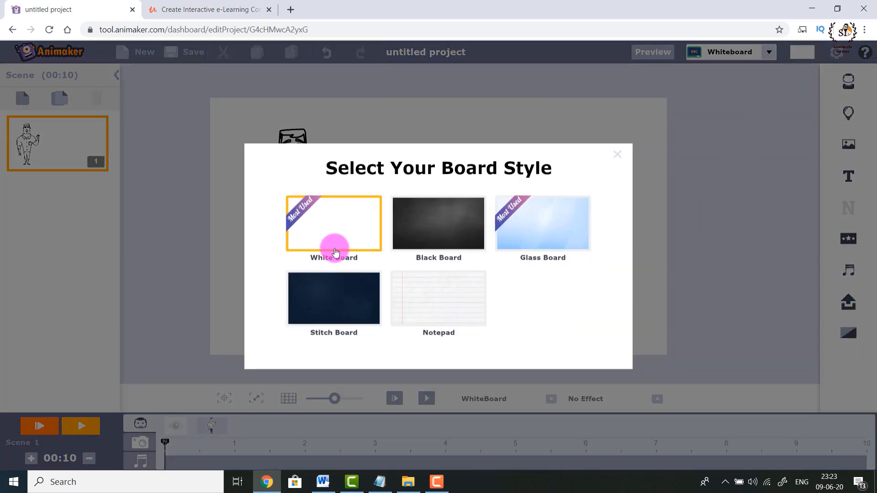
pyautogui.click(437, 227)
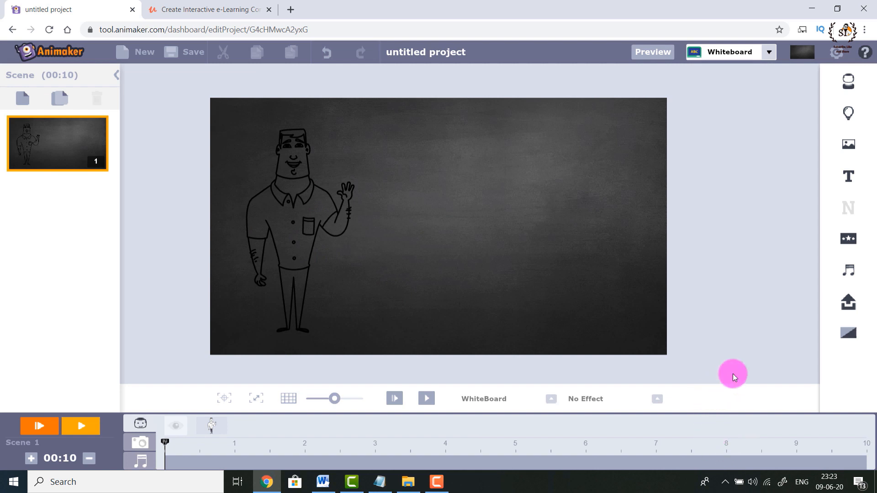
pyautogui.click(289, 237)
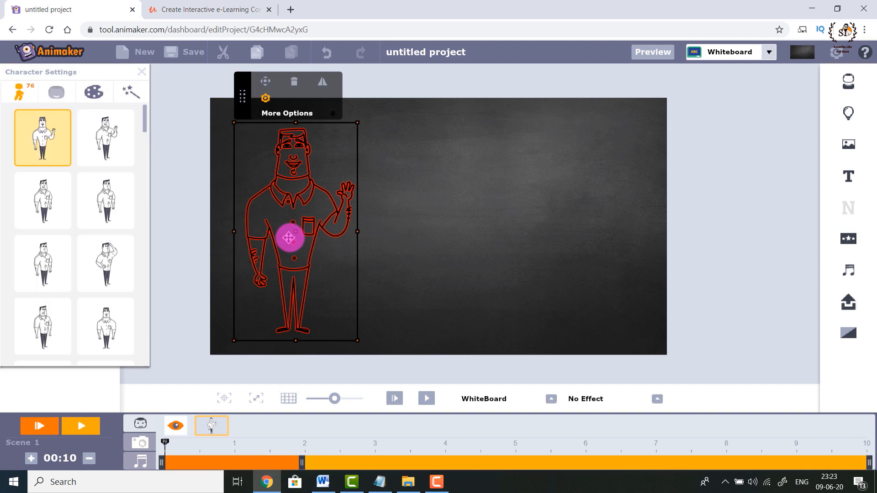
pyautogui.click(90, 93)
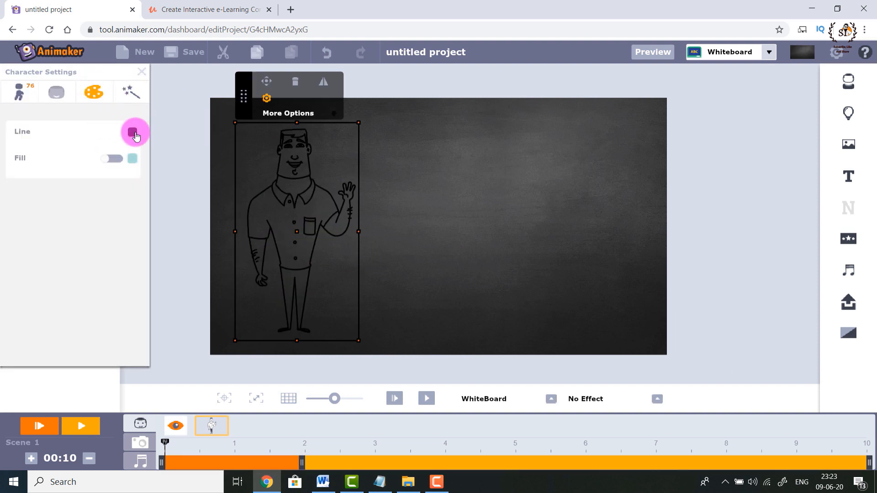
pyautogui.click(133, 133)
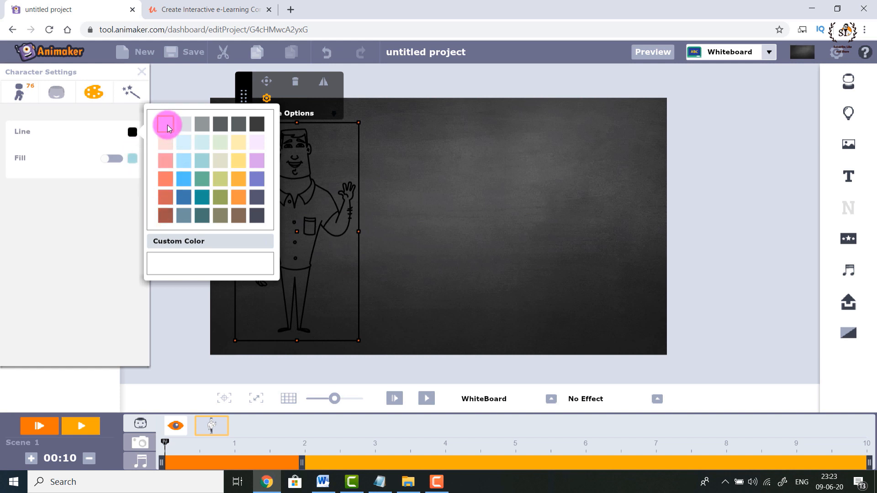
pyautogui.click(165, 123)
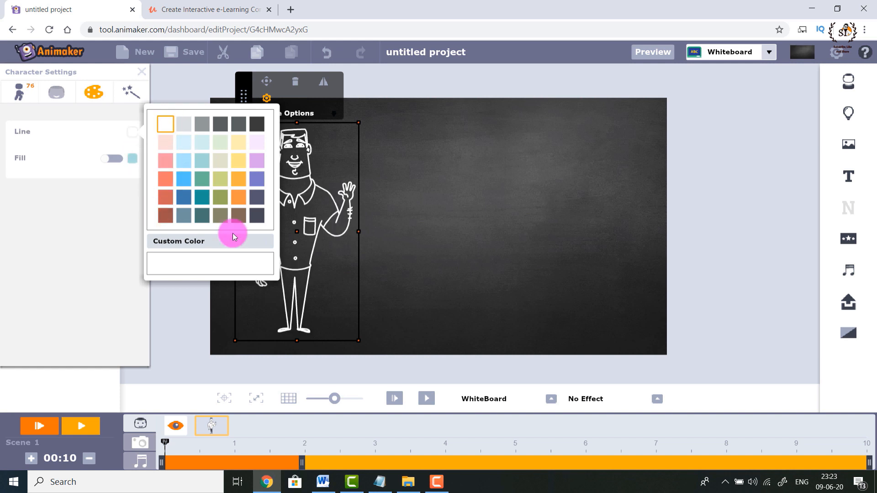
pyautogui.click(161, 179)
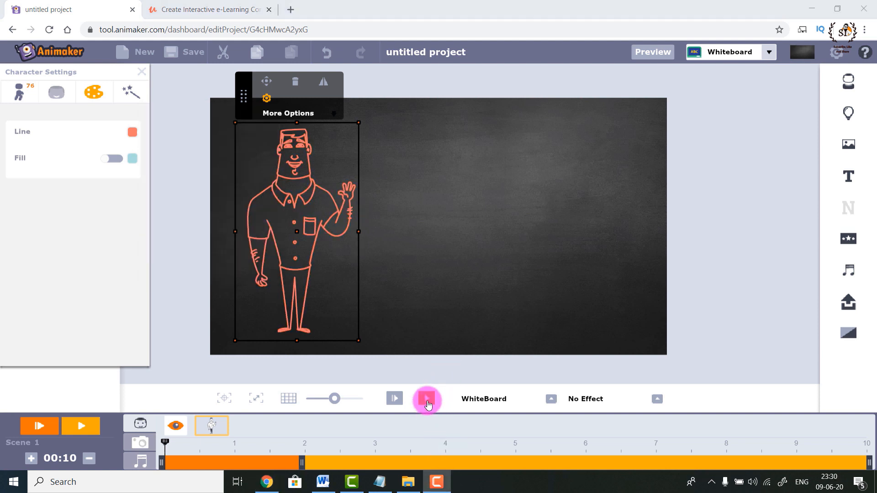
# Step: Play the current scene to check how the coral man is drawn on the board, and stop the playback
pyautogui.click(427, 403)
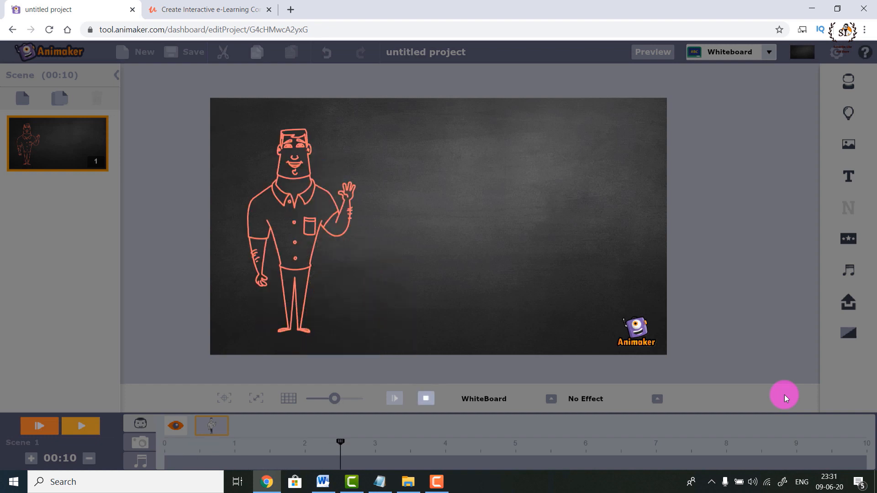
pyautogui.click(426, 399)
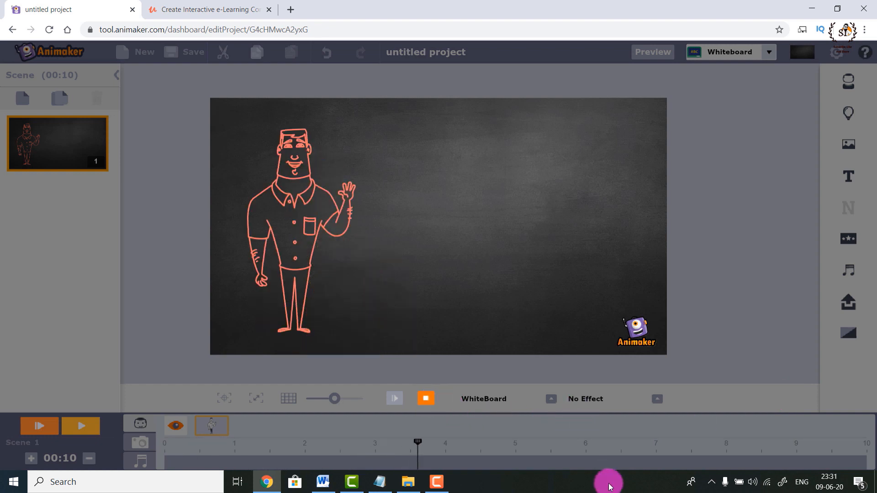
pyautogui.click(427, 397)
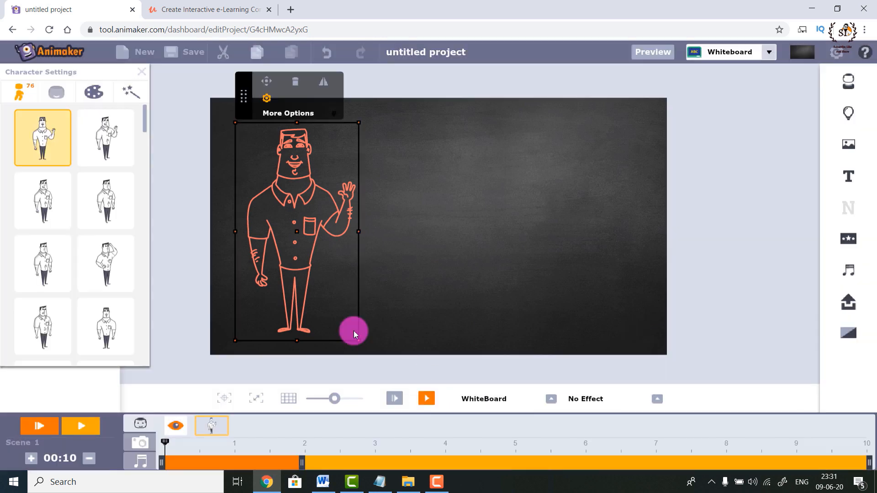
# Step: Lengthen the man's drawing effect to about 3.5 seconds on the timeline and play the scene to check it
pyautogui.moveTo(300, 463); pyautogui.dragTo(414, 463)
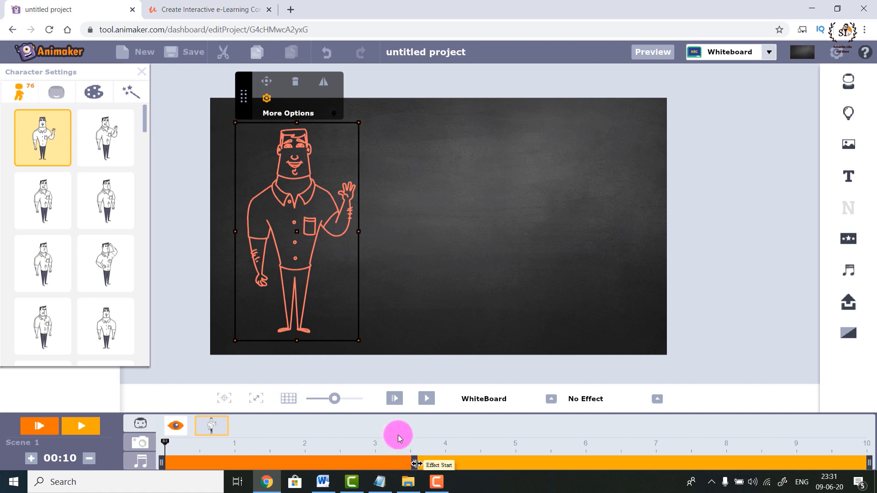
pyautogui.click(427, 398)
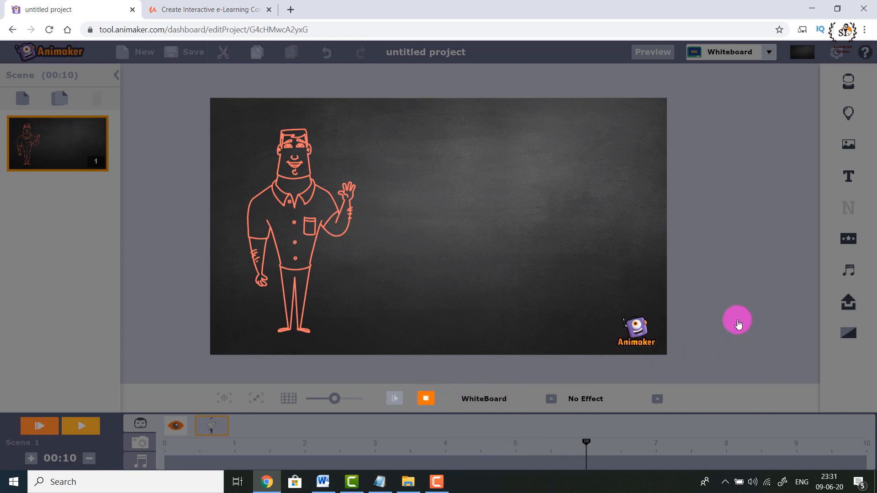
pyautogui.click(739, 324)
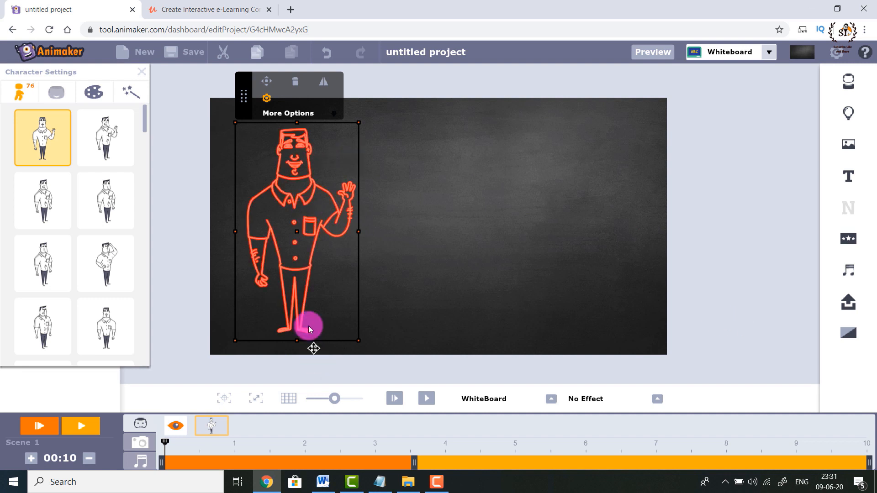
# Step: Recolour the man's lines pale pink and deselect him
pyautogui.click(94, 92)
pyautogui.click(132, 134)
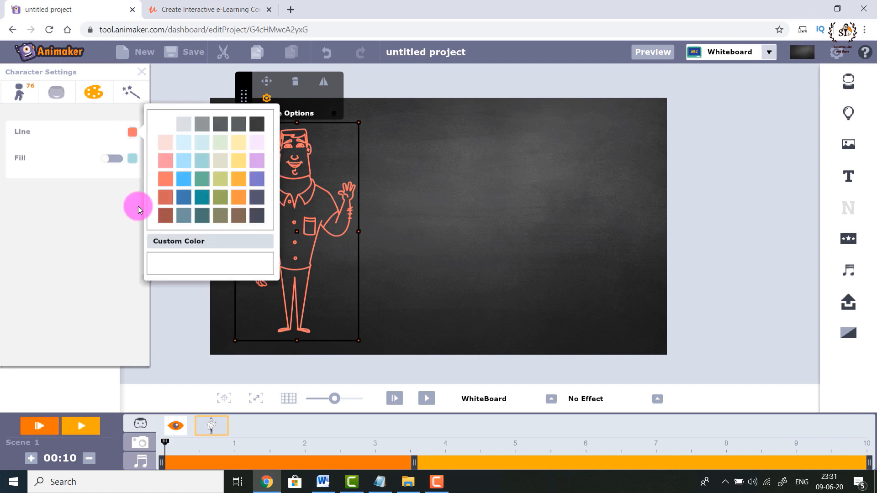
pyautogui.click(167, 143)
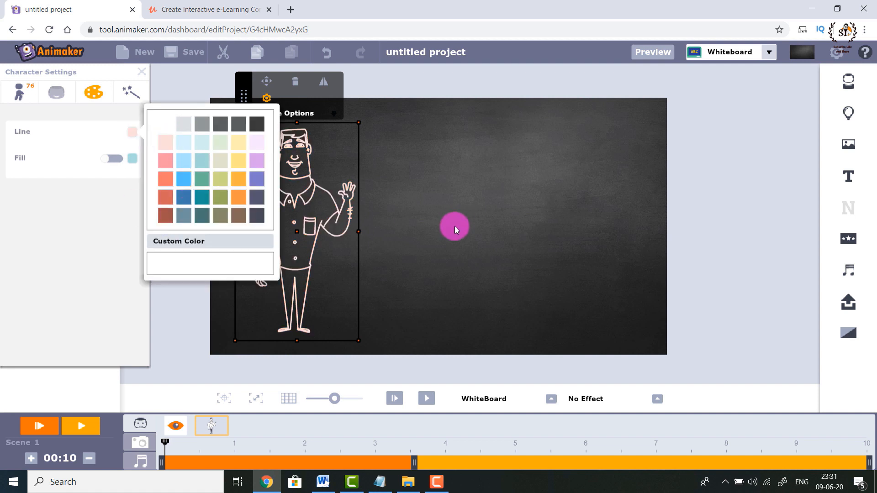
pyautogui.click(457, 250)
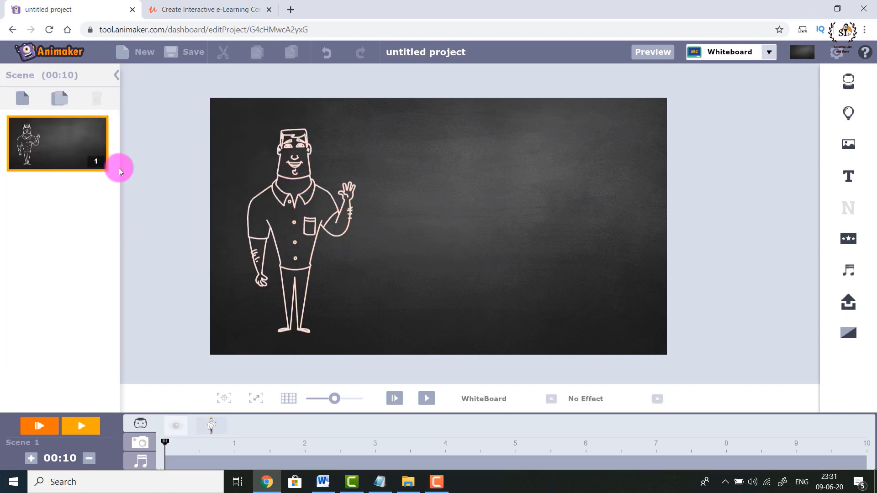
# Step: Try the side-facing waving and closed-mouth standing poses on the man, and settle on the smiling pose with arms down
pyautogui.click(299, 231)
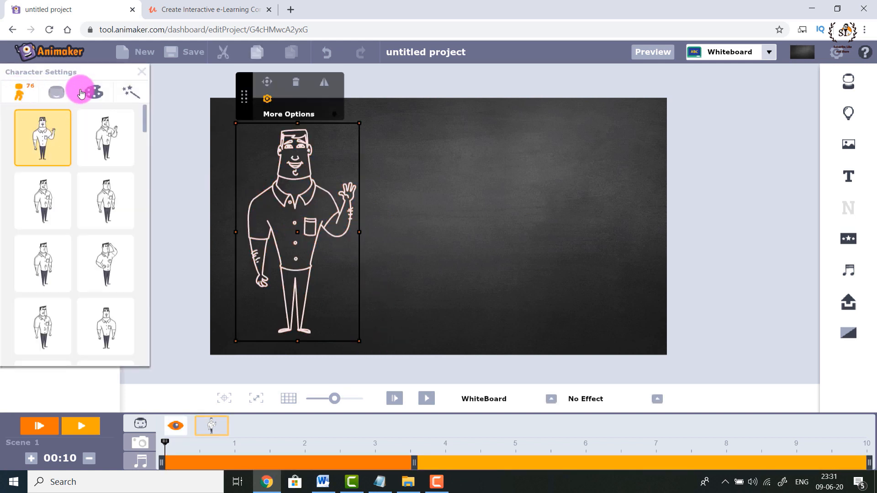
pyautogui.click(113, 151)
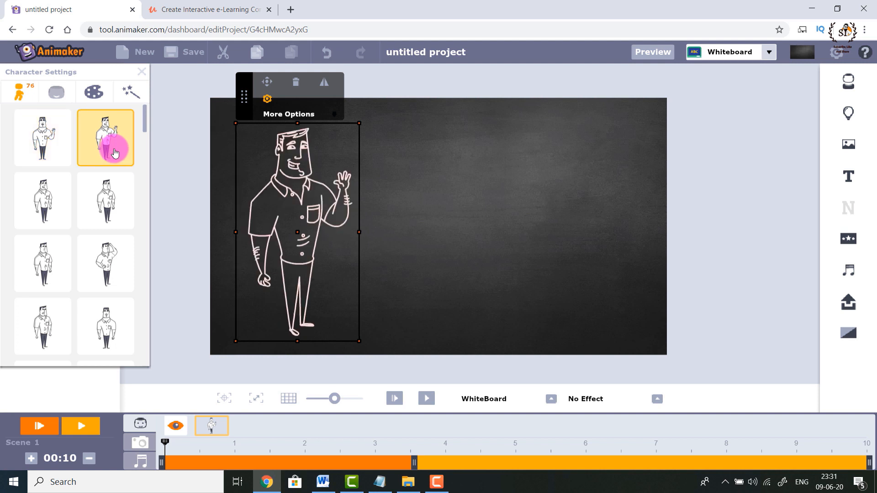
pyautogui.click(116, 200)
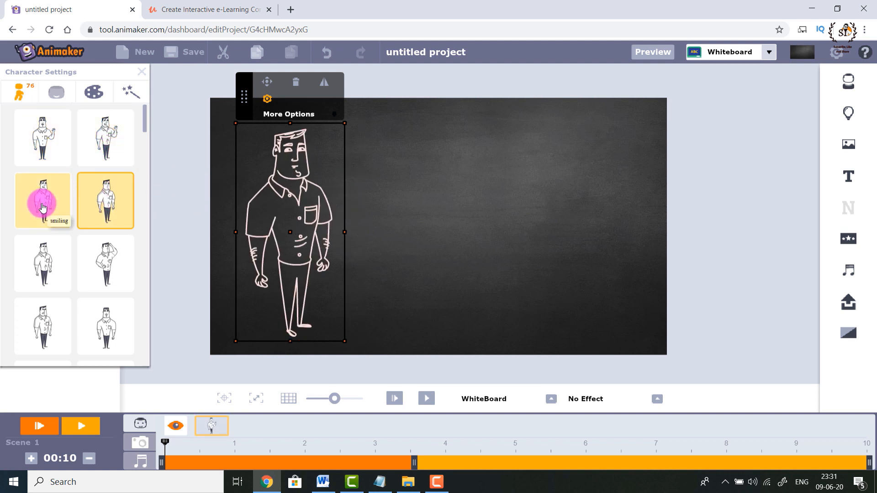
pyautogui.click(43, 208)
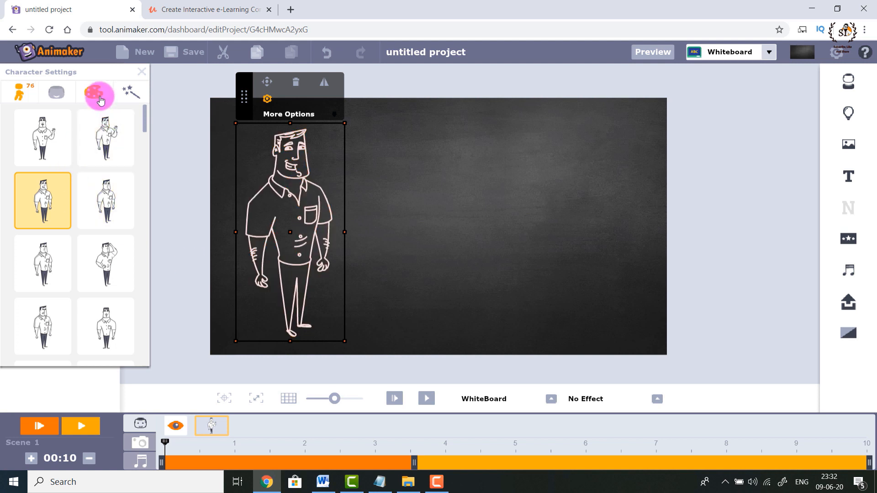
# Step: Change the man's enter effect to the first Chalk style with hand, and play the scene to check it
pyautogui.click(130, 95)
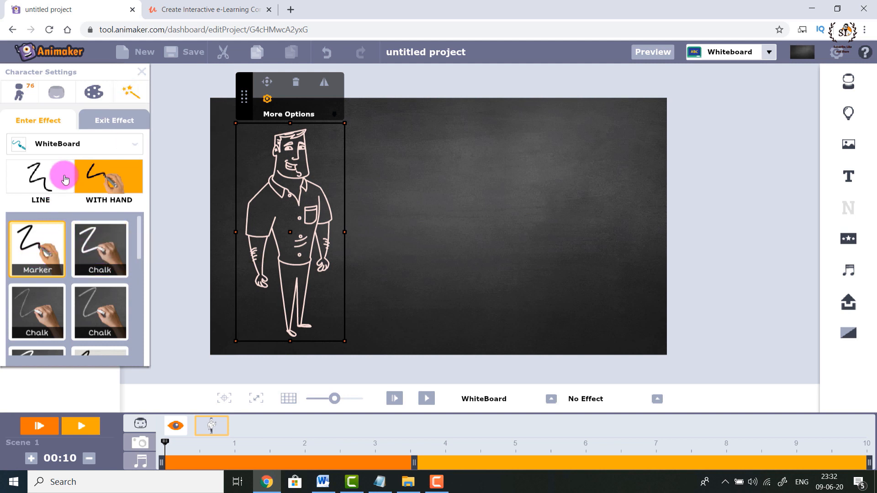
pyautogui.click(96, 254)
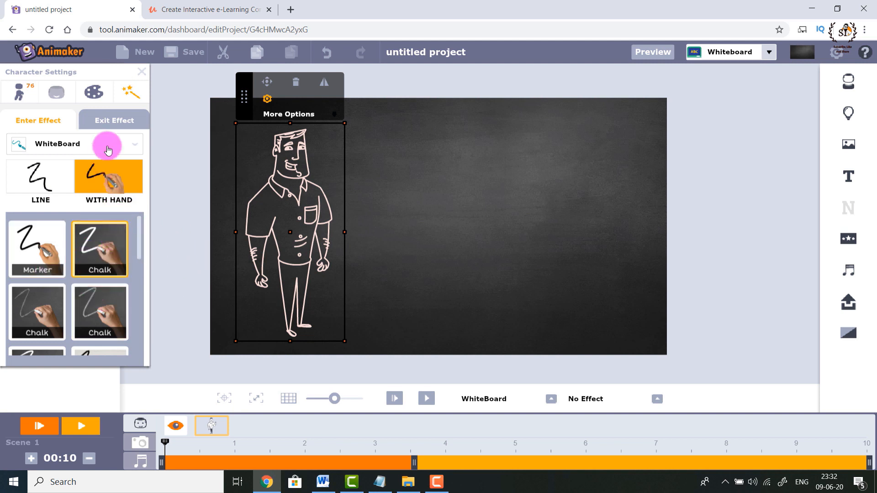
pyautogui.click(426, 397)
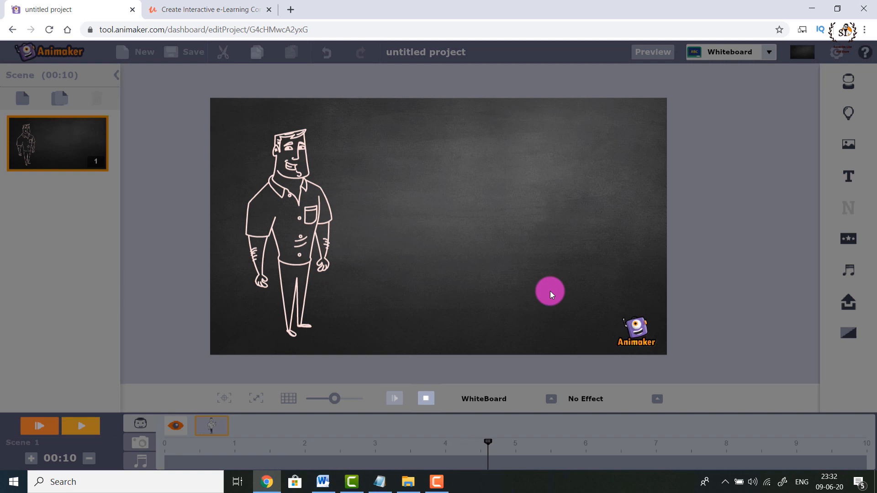
pyautogui.click(425, 402)
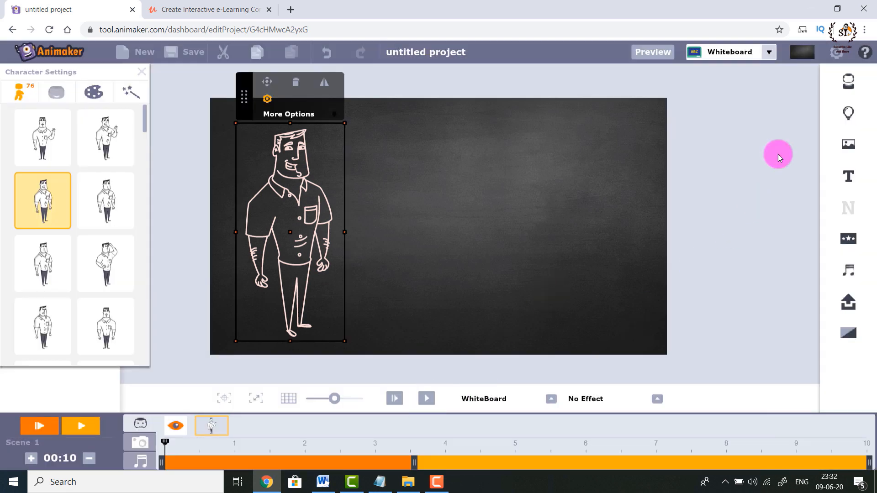
# Step: Switch the board style to Glass Board and recolour the man's lines dark charcoal
pyautogui.click(802, 53)
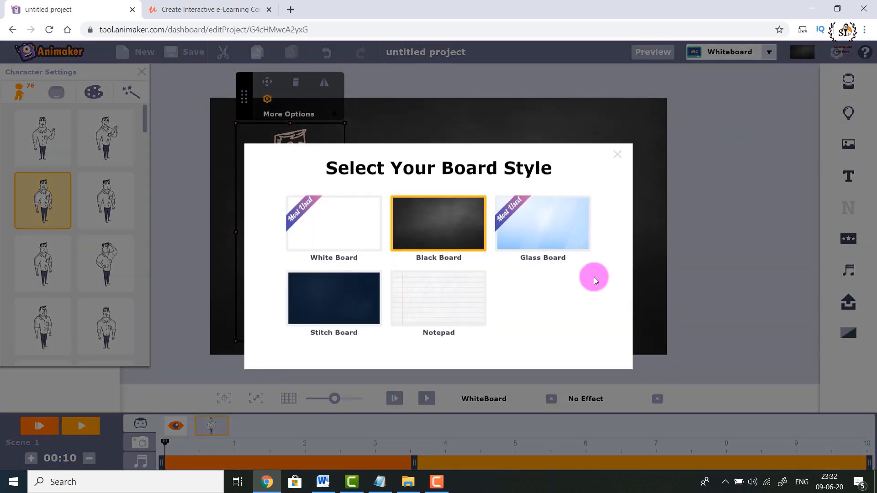
pyautogui.click(544, 238)
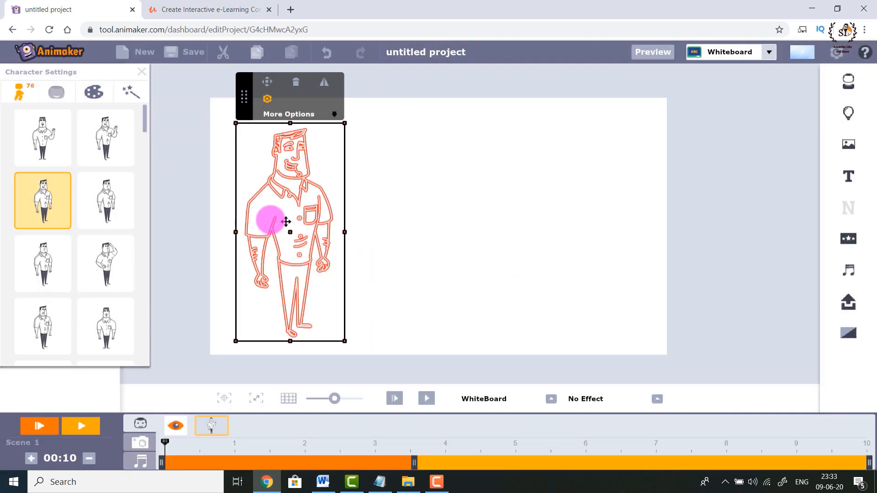
pyautogui.click(94, 92)
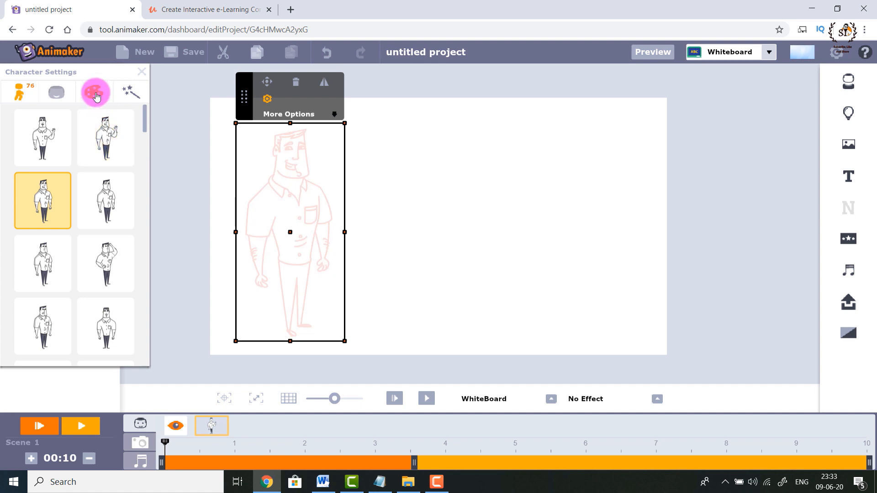
pyautogui.click(133, 133)
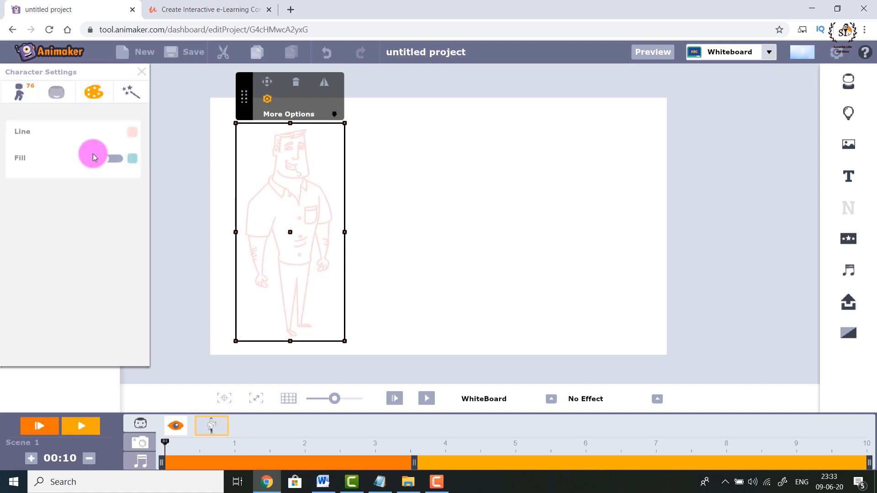
pyautogui.click(256, 125)
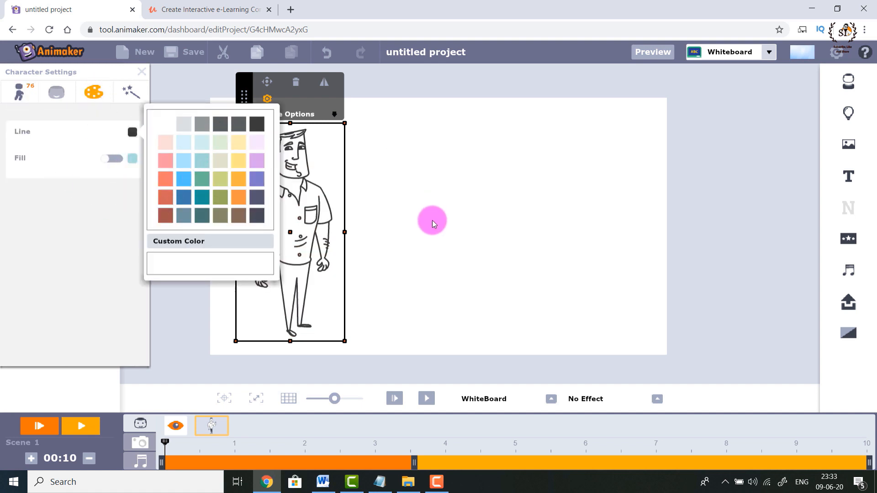
pyautogui.click(428, 272)
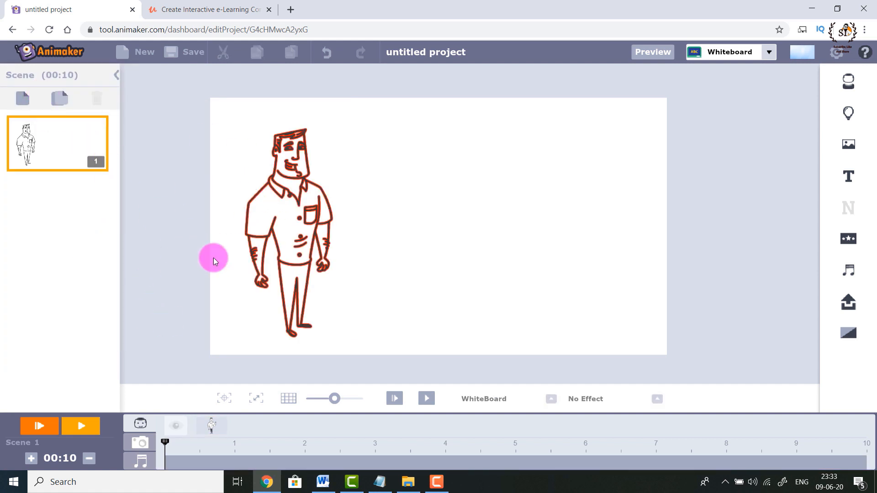
# Step: Change the man's enter effect to the Glass Marker style with hand, and play the scene to check it
pyautogui.click(427, 399)
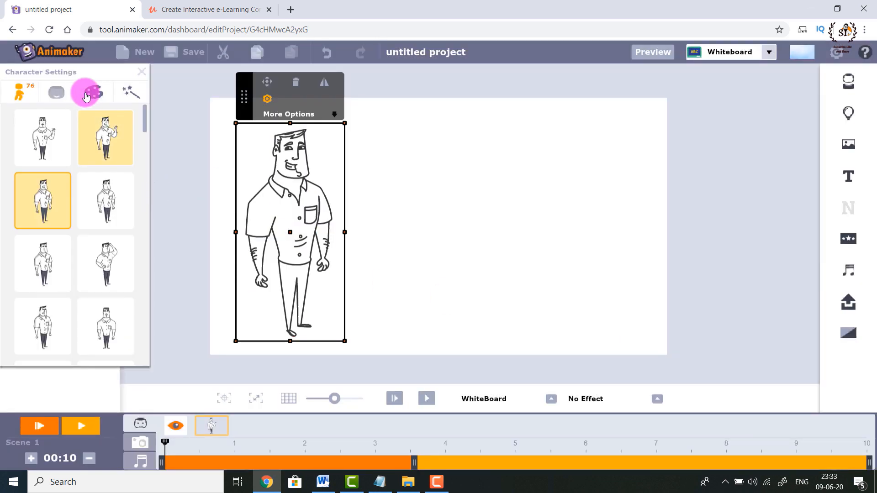
pyautogui.click(131, 94)
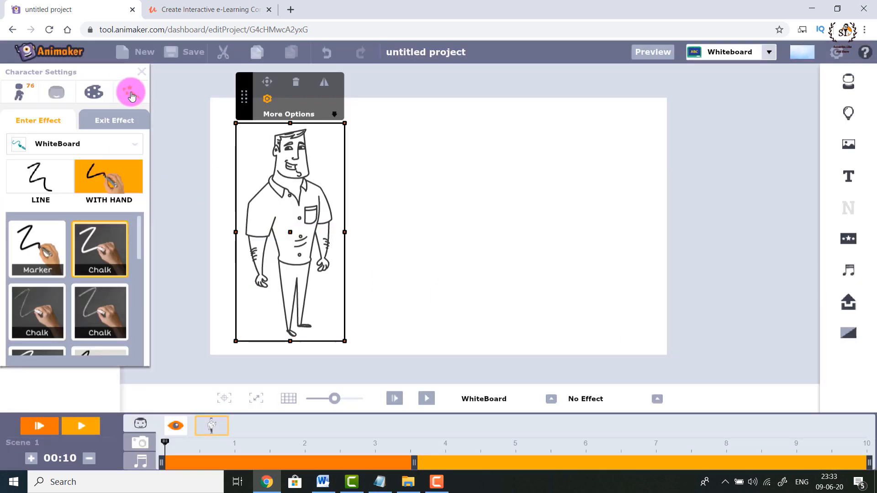
pyautogui.click(104, 185)
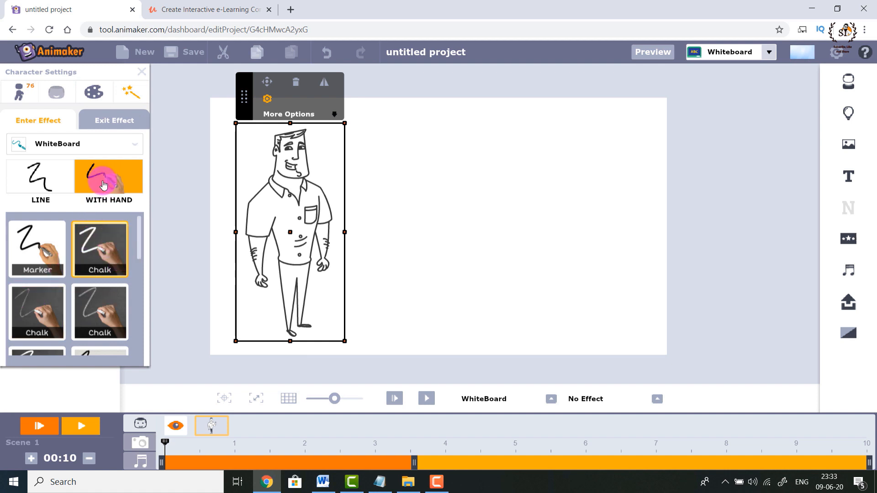
pyautogui.scroll(-3, 130, 295)
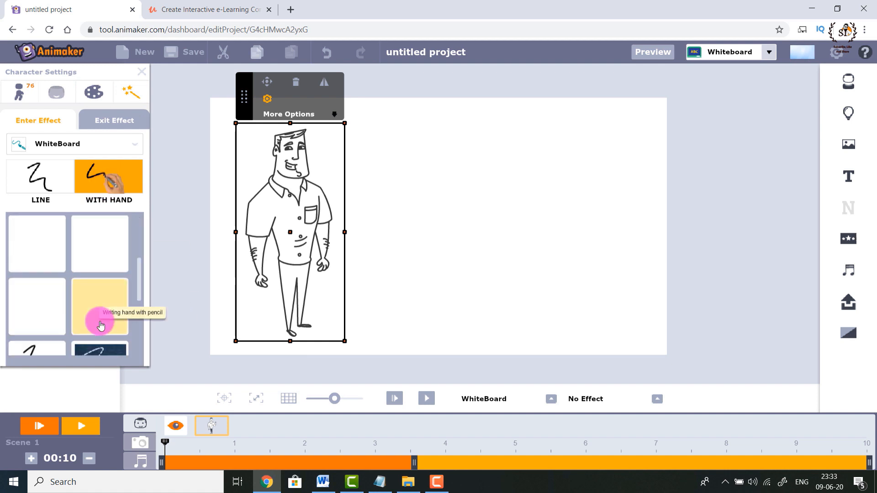
pyautogui.click(92, 325)
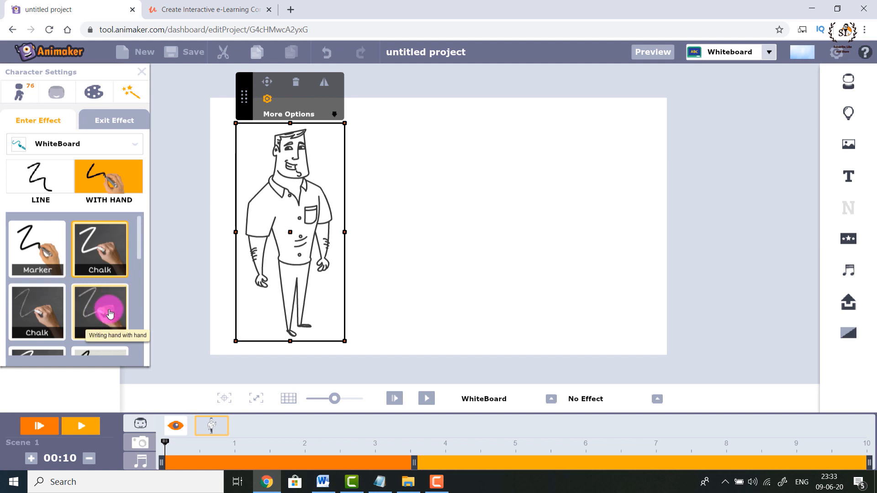
pyautogui.scroll(-10, 118, 329)
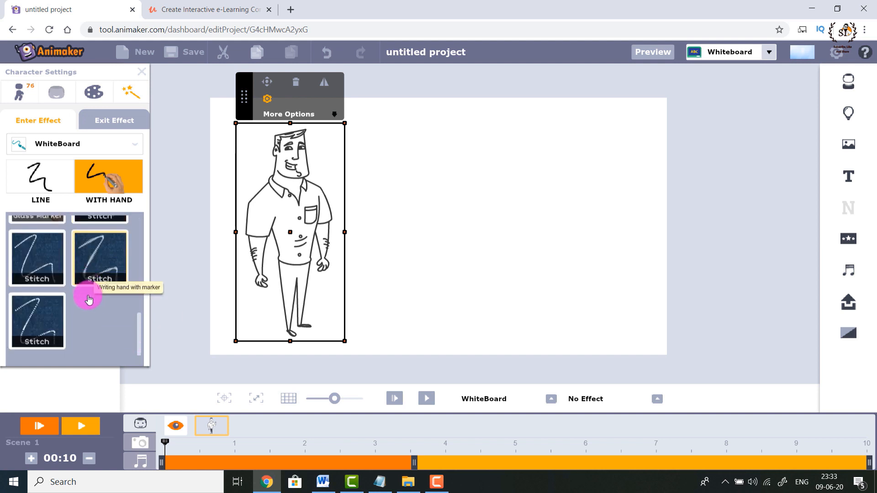
pyautogui.scroll(5, 80, 302)
pyautogui.scroll(-5, 75, 302)
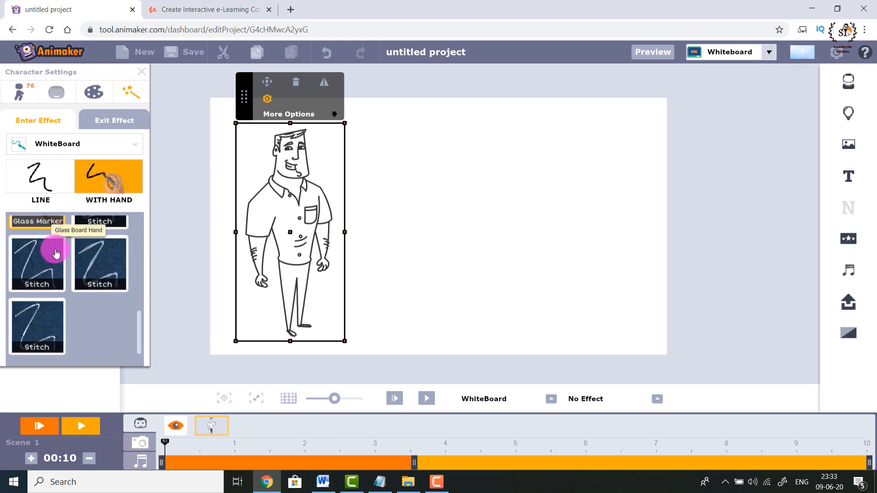
pyautogui.scroll(5, 69, 274)
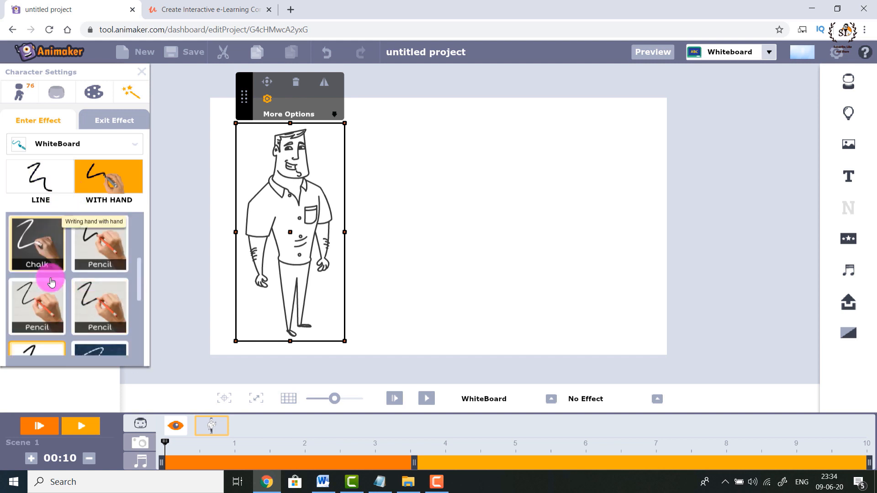
pyautogui.scroll(-5, 60, 301)
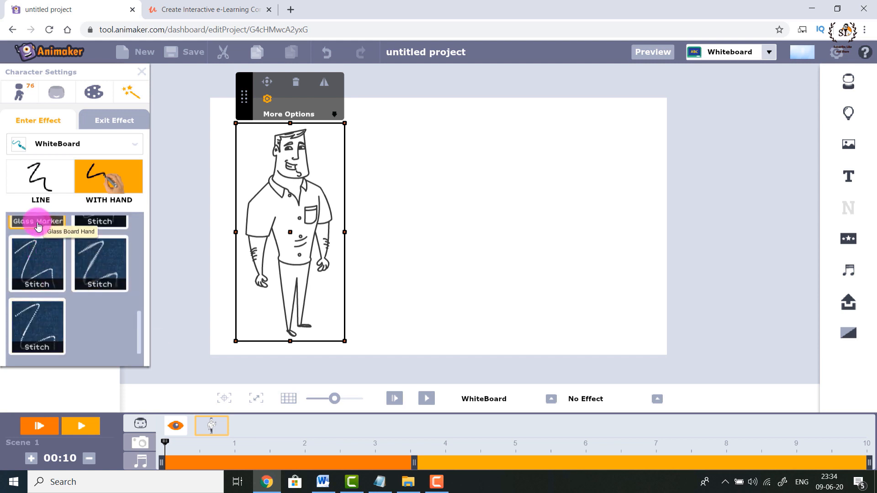
pyautogui.click(425, 400)
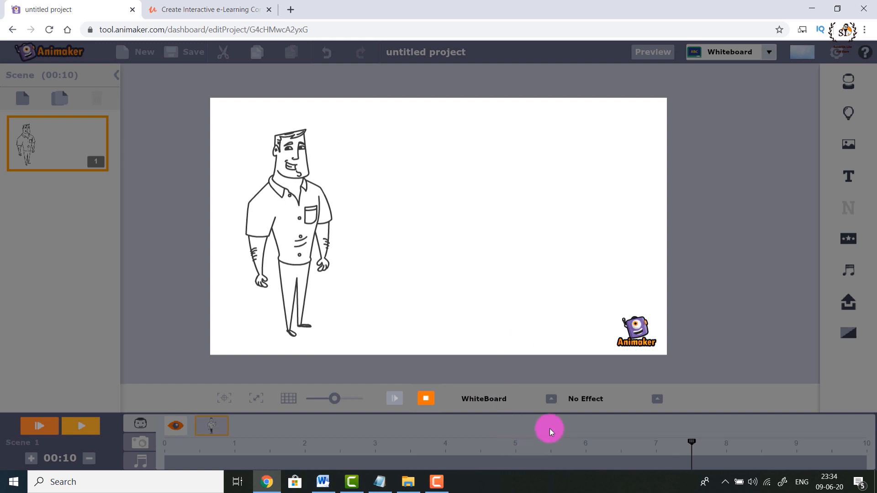
# Step: Extend the man's drawing time on the timeline to about 7.5 seconds and play the scene
pyautogui.click(440, 461)
pyautogui.moveTo(414, 462); pyautogui.dragTo(695, 466)
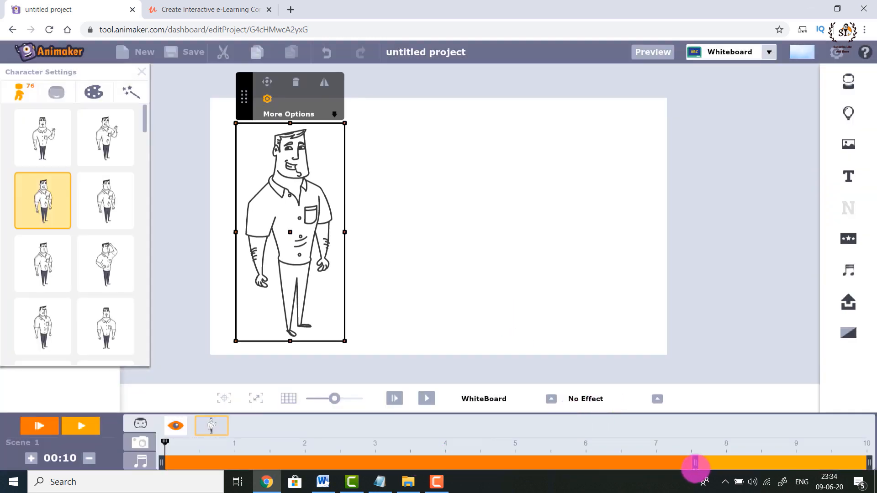
pyautogui.click(427, 399)
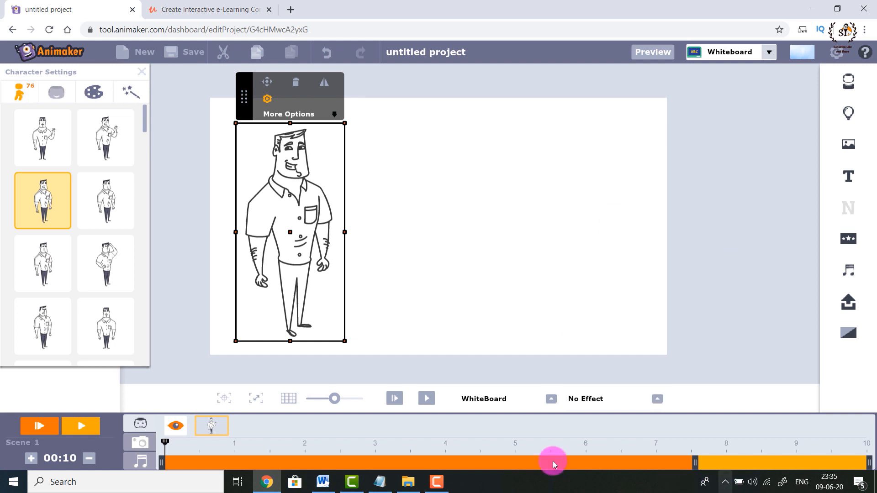
pyautogui.click(436, 481)
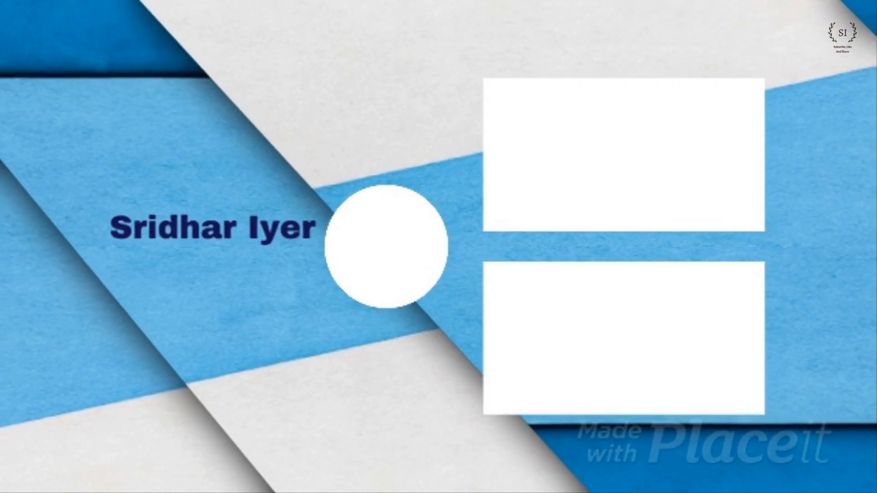